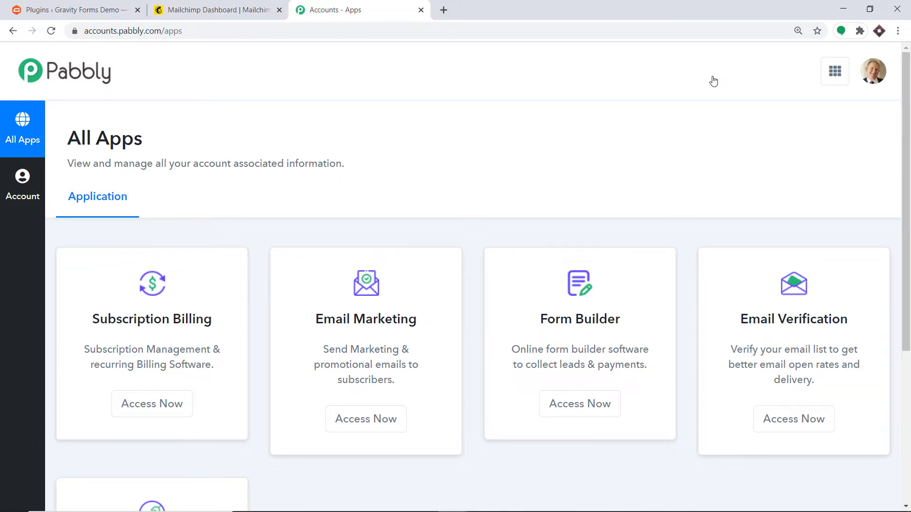
- Scroll down to the Connect card and open the Connect app
scroll(709, 95, down, 5)
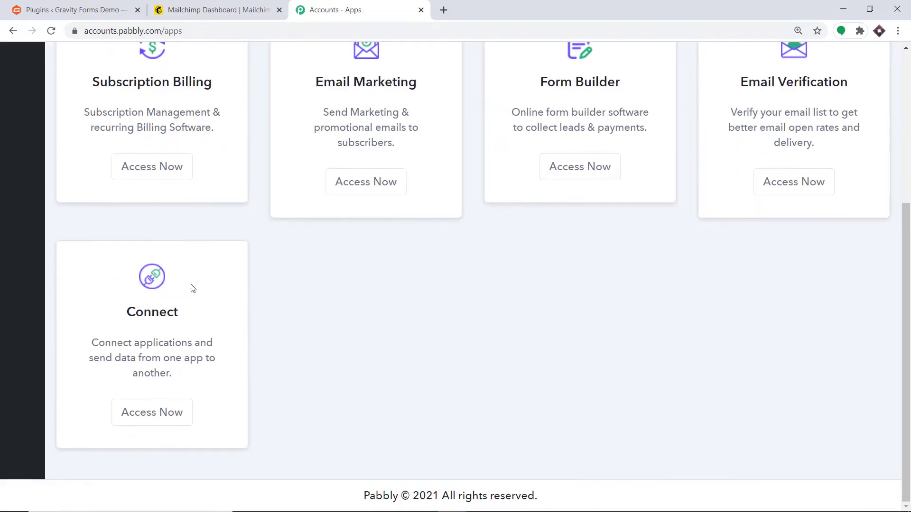
click(163, 416)
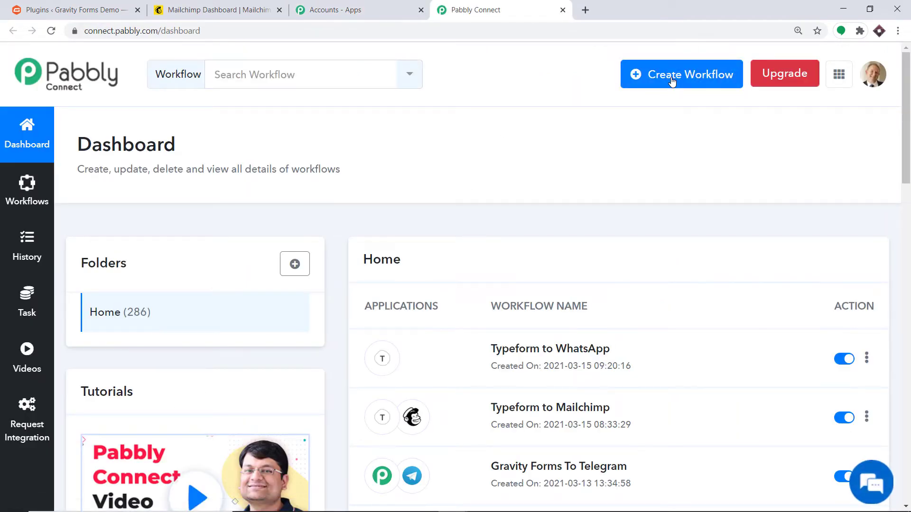
- Start a new workflow, name it 'Gravity Forms To Mailchimp' and create it
click(672, 81)
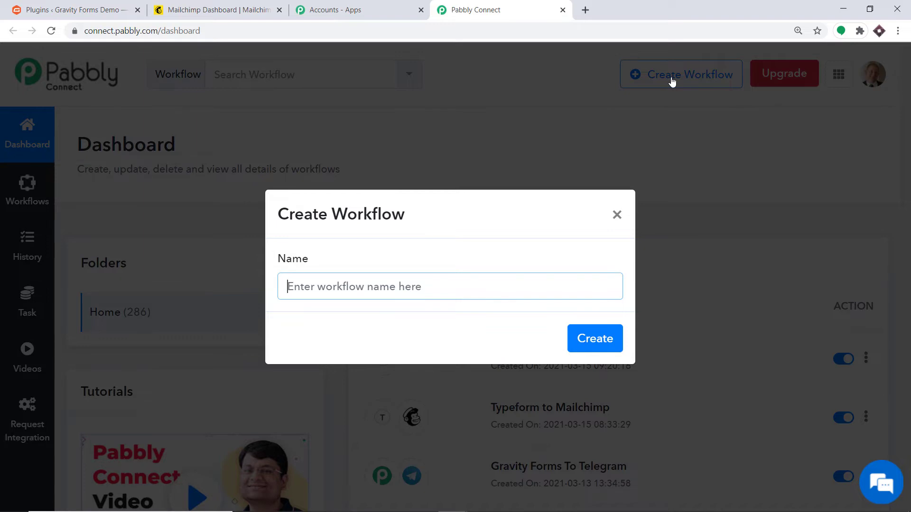
text(Grac)
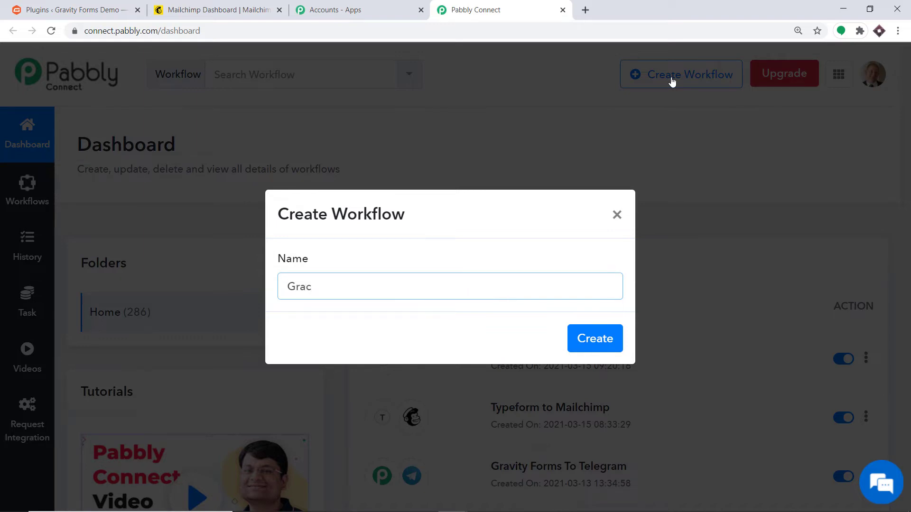
key(BackSpace)
text(vity Forms To Mail)
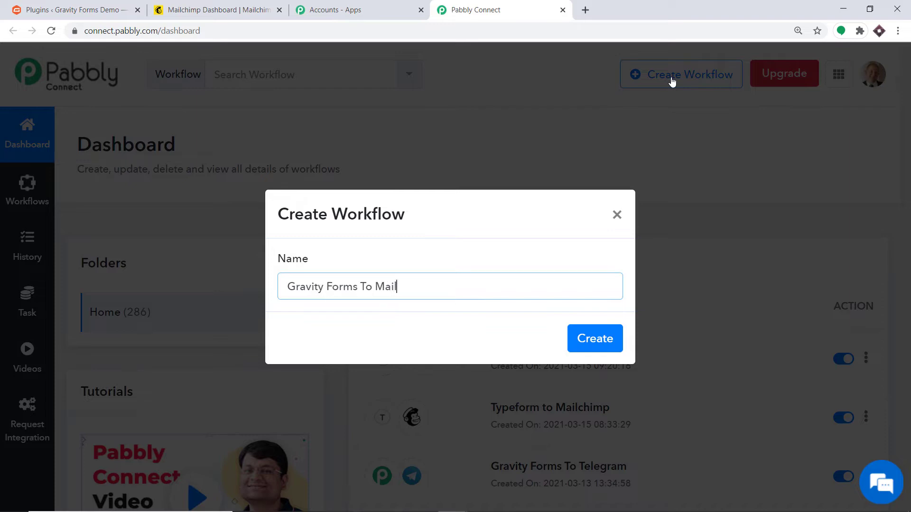
text(chimp)
click(614, 344)
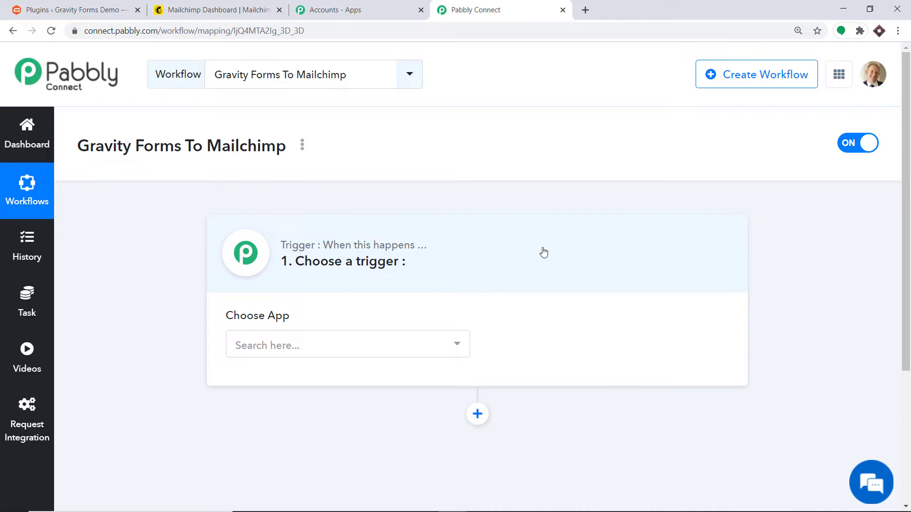
- Set the trigger app to Gravity Forms with the New Response trigger event
click(369, 359)
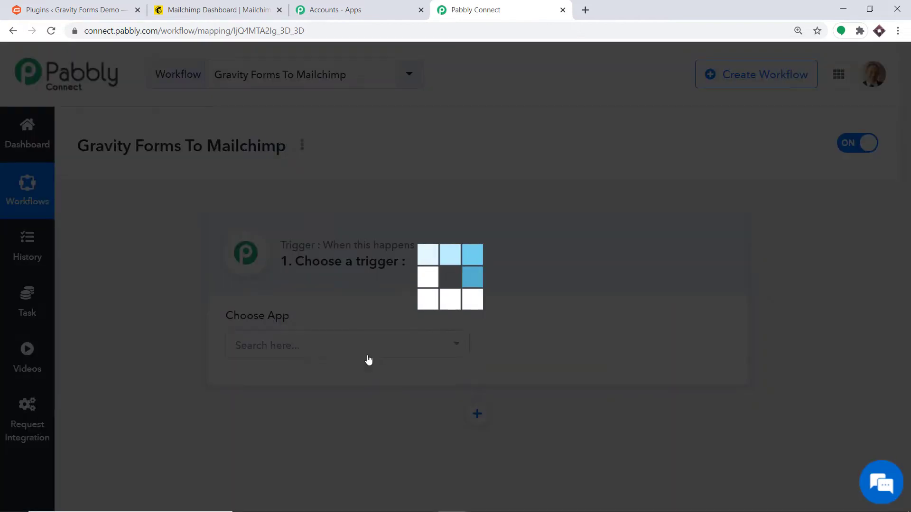
text(gra)
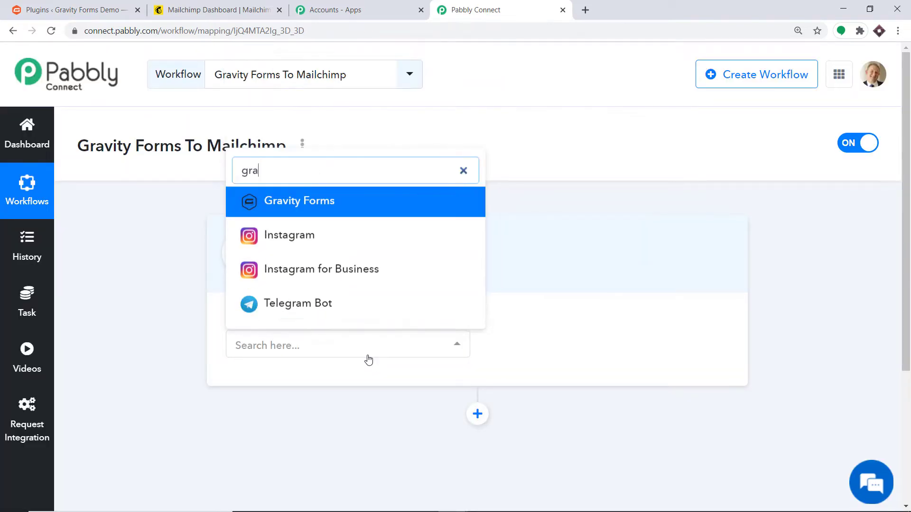
text(vity)
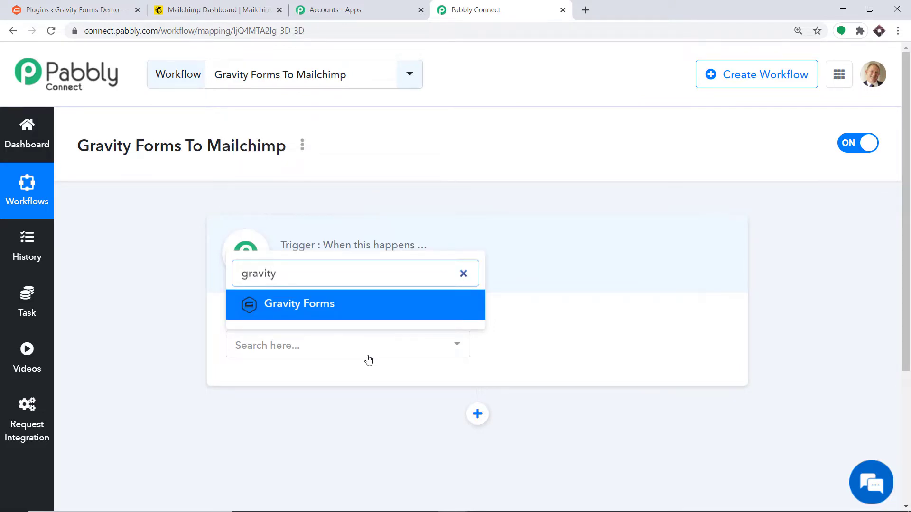
click(365, 309)
click(548, 353)
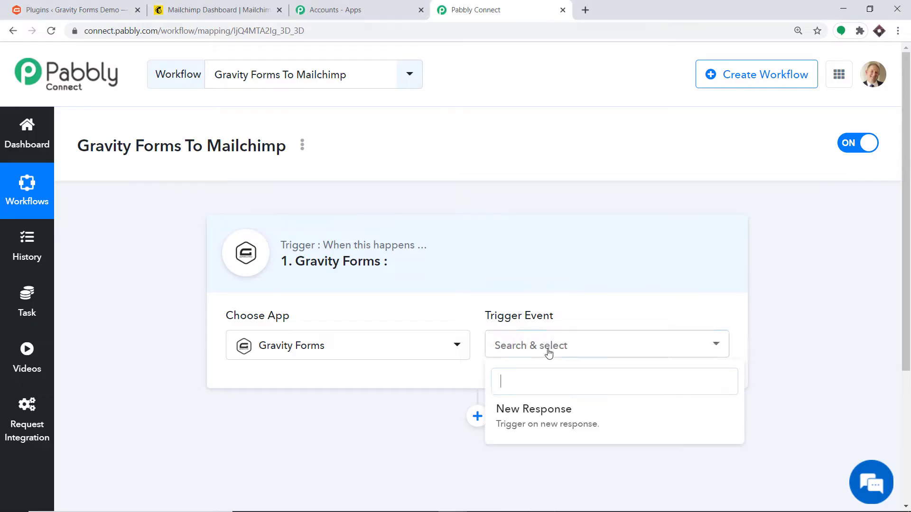
click(551, 408)
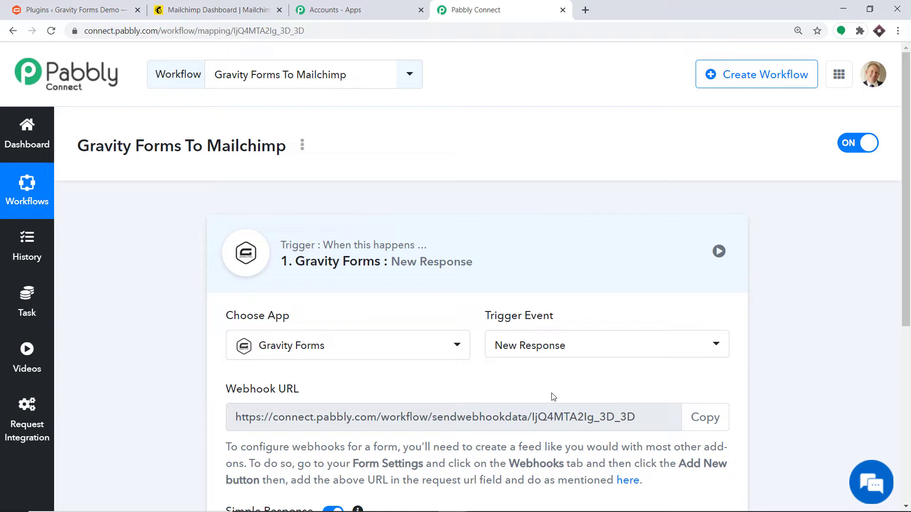
- Scroll through the trigger options, then switch to the WordPress Plugins tab
scroll(545, 338, down, 3)
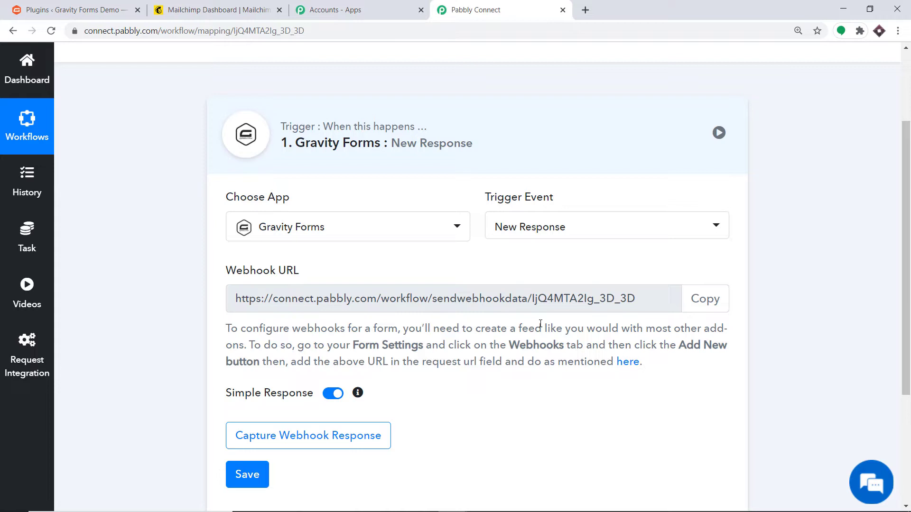
click(48, 10)
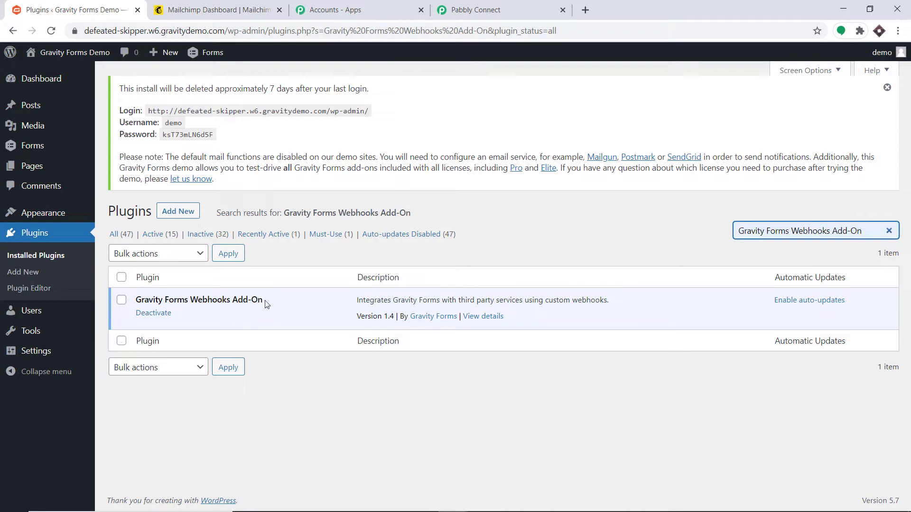
- Load gravityforms.com/add-ons/webhooks/ in a new tab, browse it, and return to Plugins
click(585, 10)
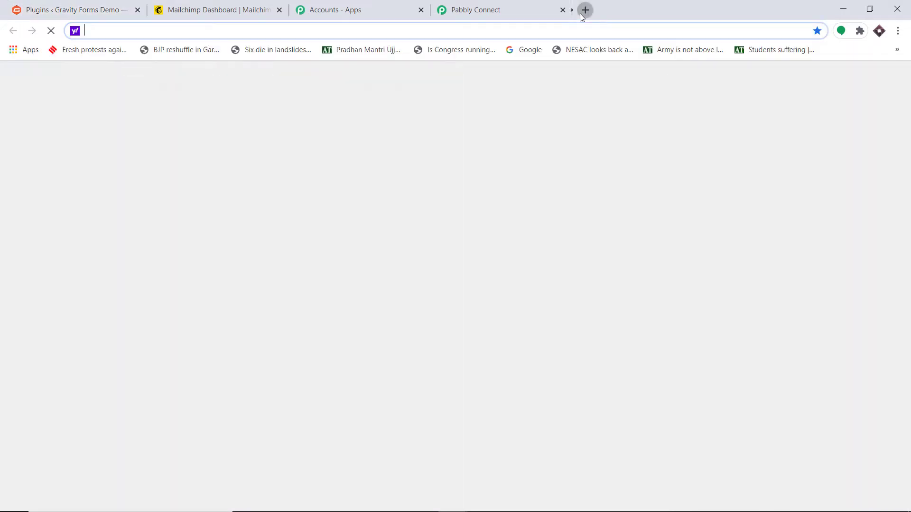
text(https://www.gravityforms.com/add-ons/webhooks/)
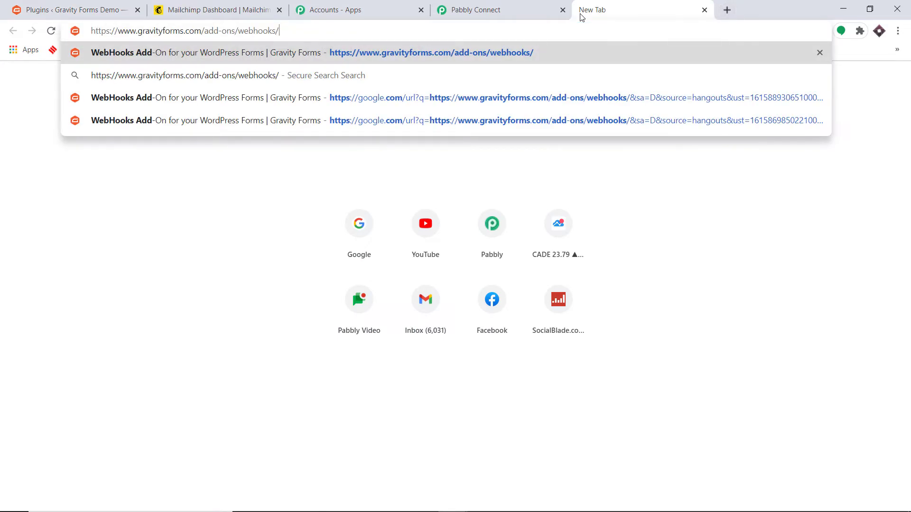
key(Return)
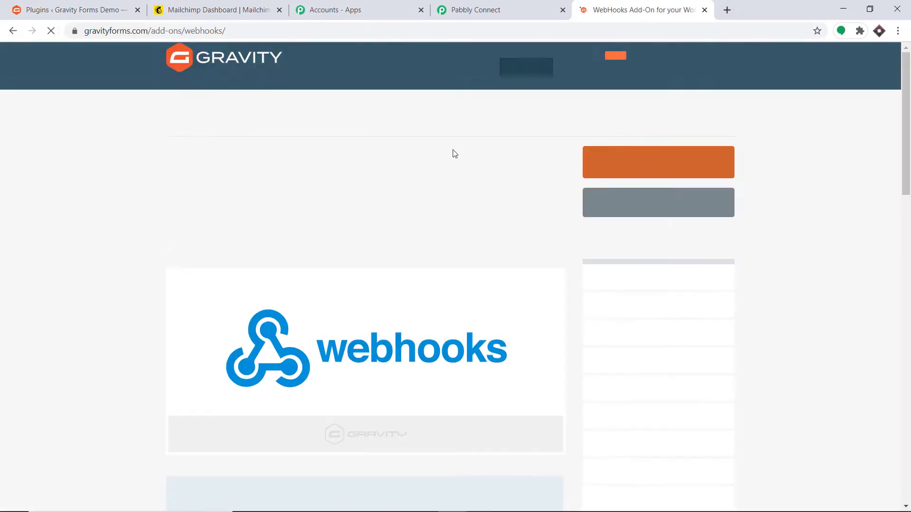
scroll(378, 283, down, 1)
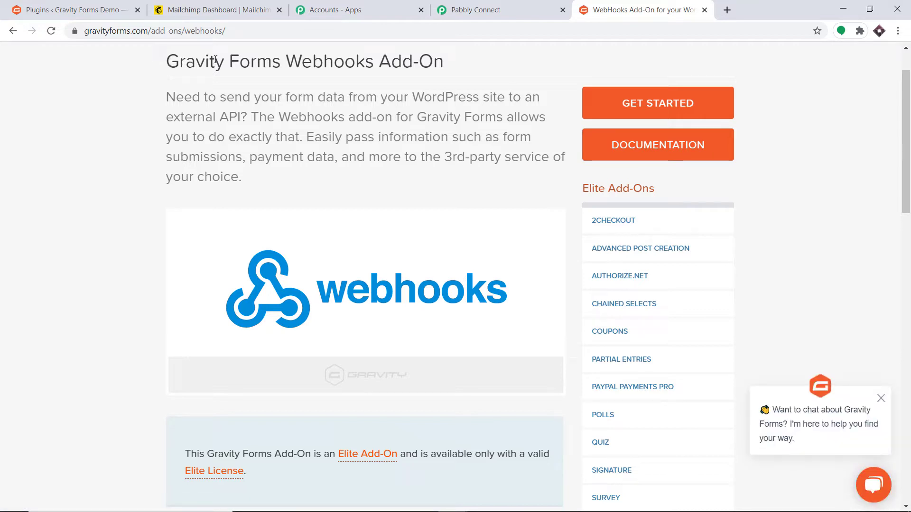
scroll(348, 240, down, 3)
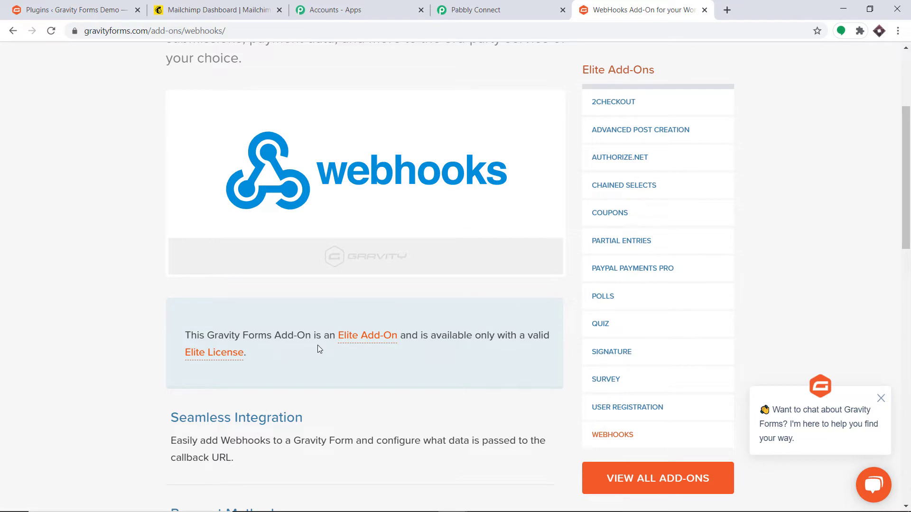
scroll(399, 349, up, 1)
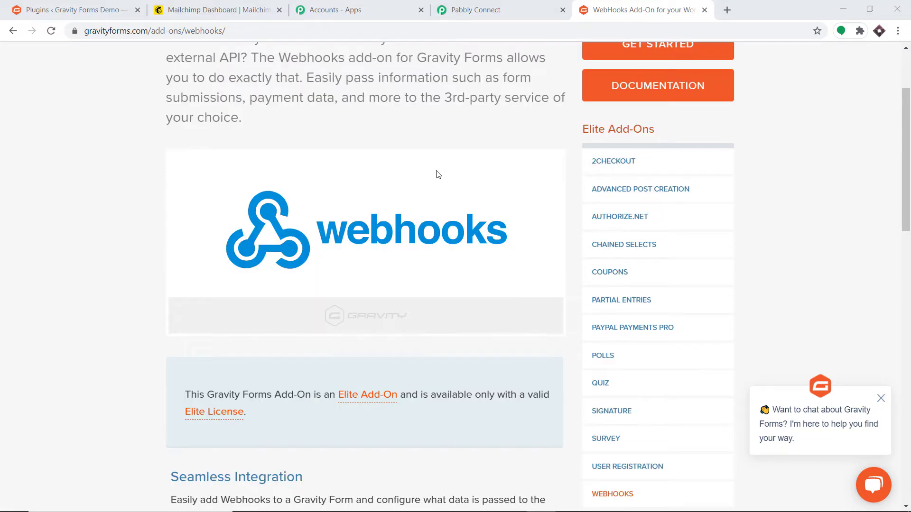
click(101, 1)
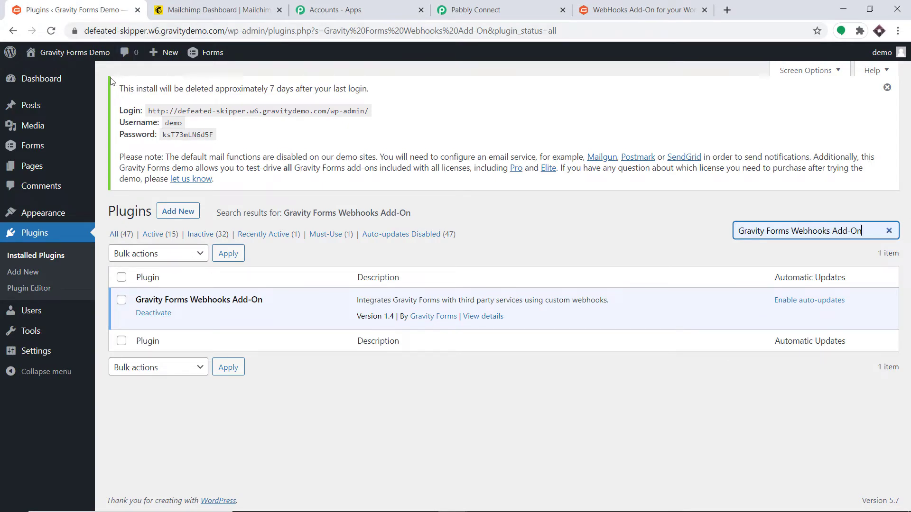
- From the Forms list, preview Mailchimp Subscriber (ID 14) in a new tab, then edit it
mouse_move(30, 145)
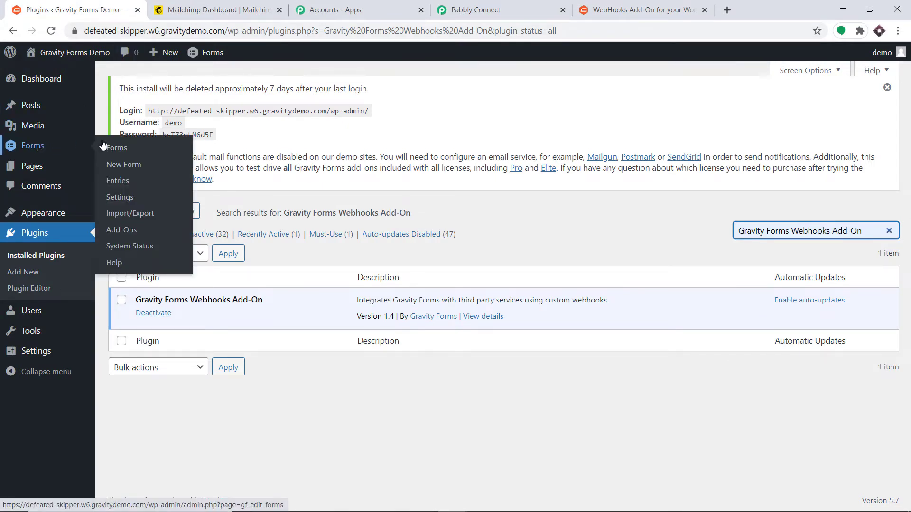
click(118, 147)
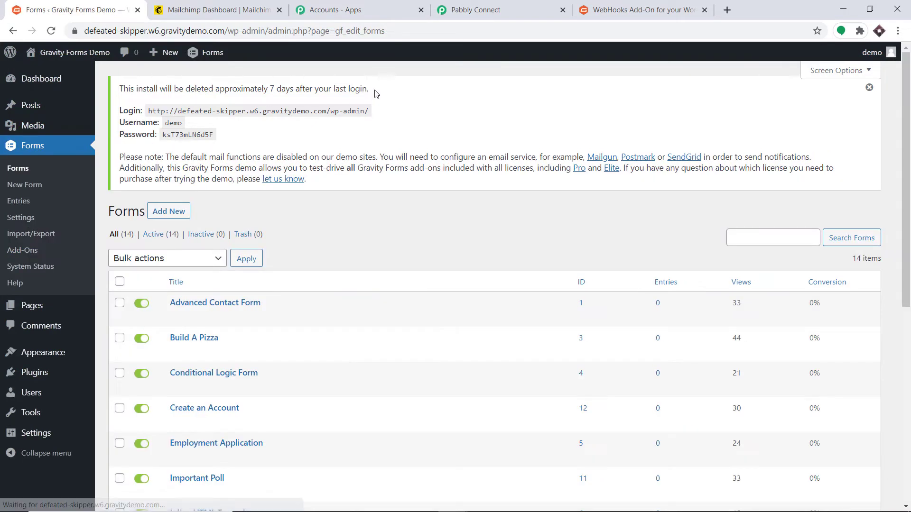
scroll(322, 219, down, 1)
scroll(323, 219, down, 7)
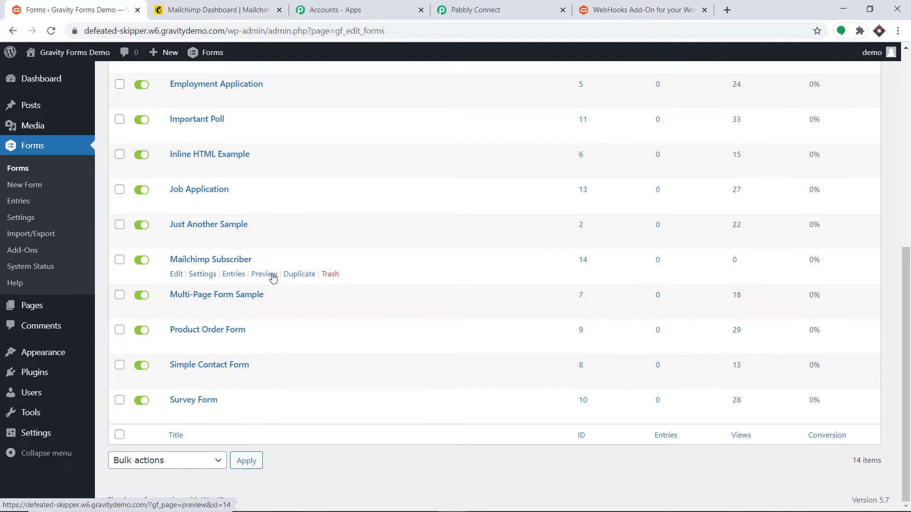
right_click(267, 279)
click(290, 283)
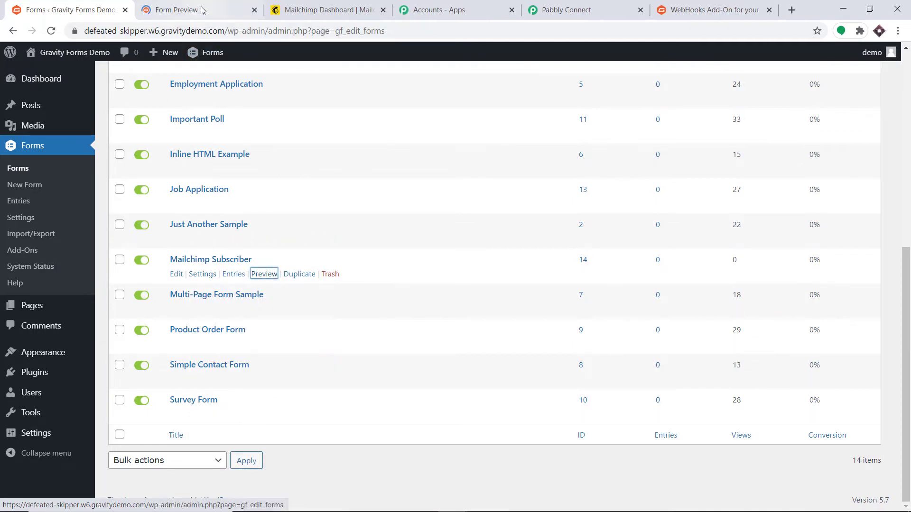
click(214, 6)
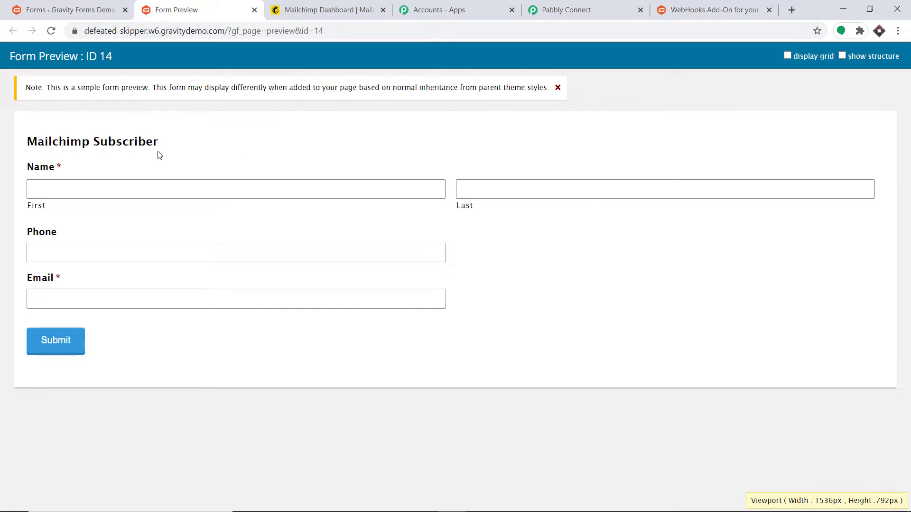
click(74, 7)
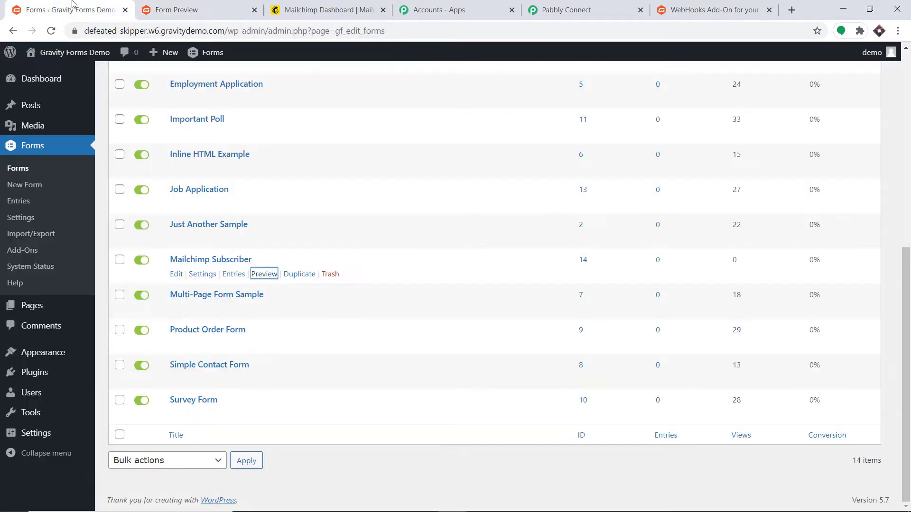
click(178, 276)
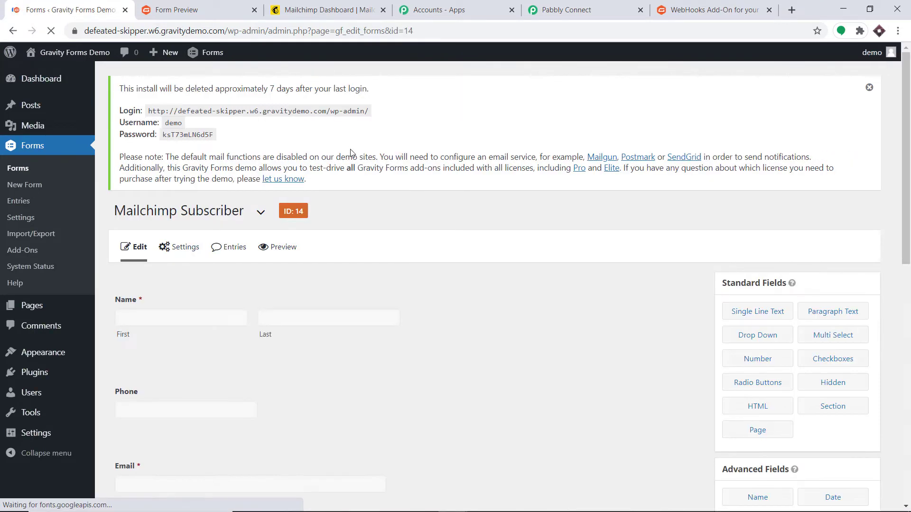
- Add a new Webhooks feed to the form named 'Mailchimp data'
click(187, 256)
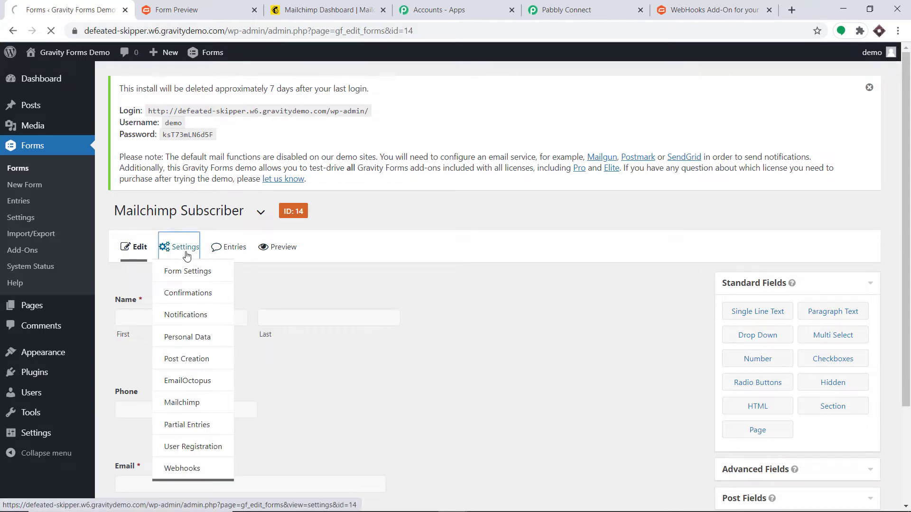
scroll(214, 236, down, 2)
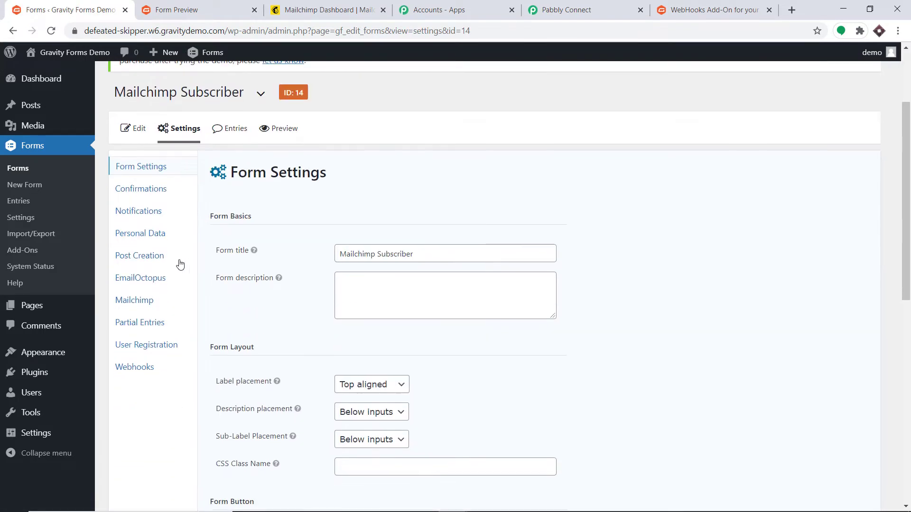
click(141, 371)
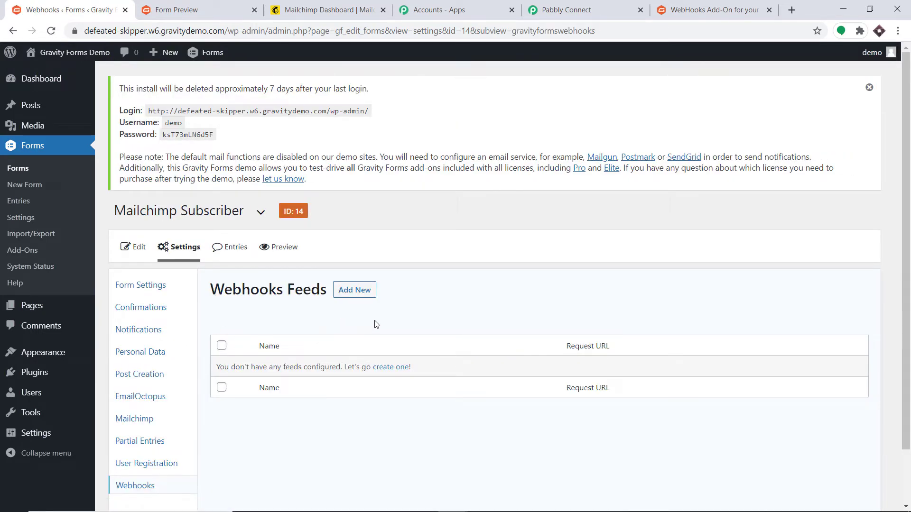
click(351, 294)
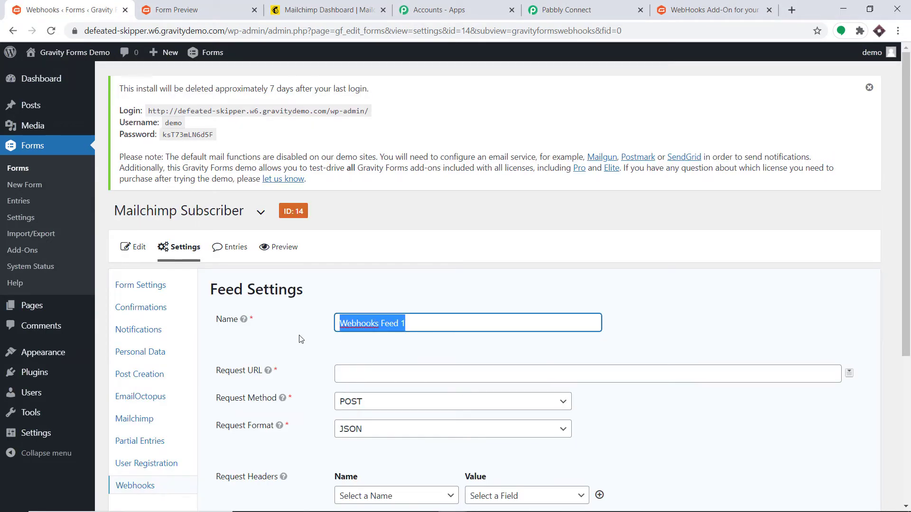
key(BackSpace)
text(M)
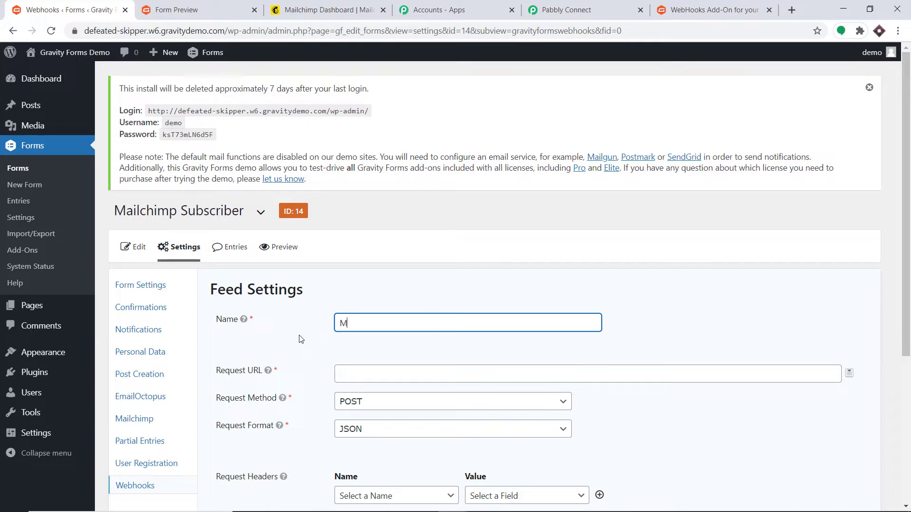
text(ailchimp data)
scroll(451, 252, down, 3)
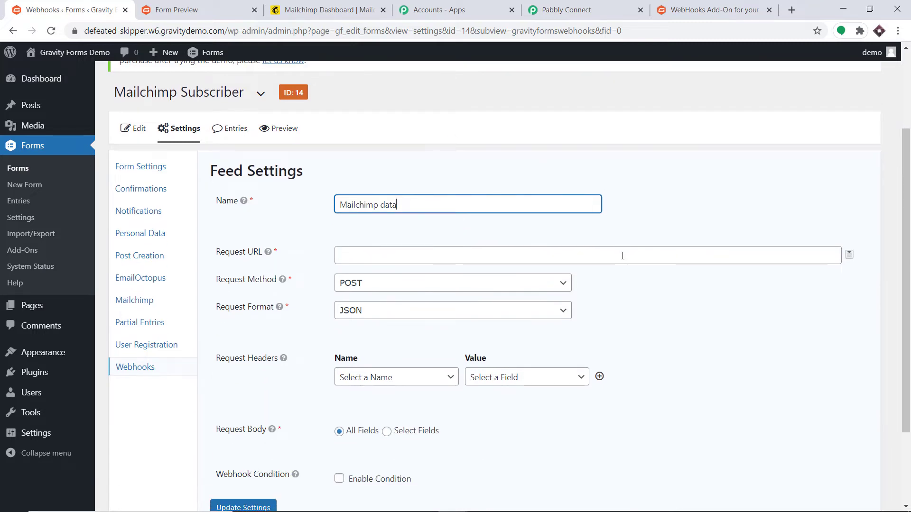
- Paste the Pabbly webhook URL as the feed's Request URL and save the settings
click(596, 8)
click(706, 297)
click(706, 296)
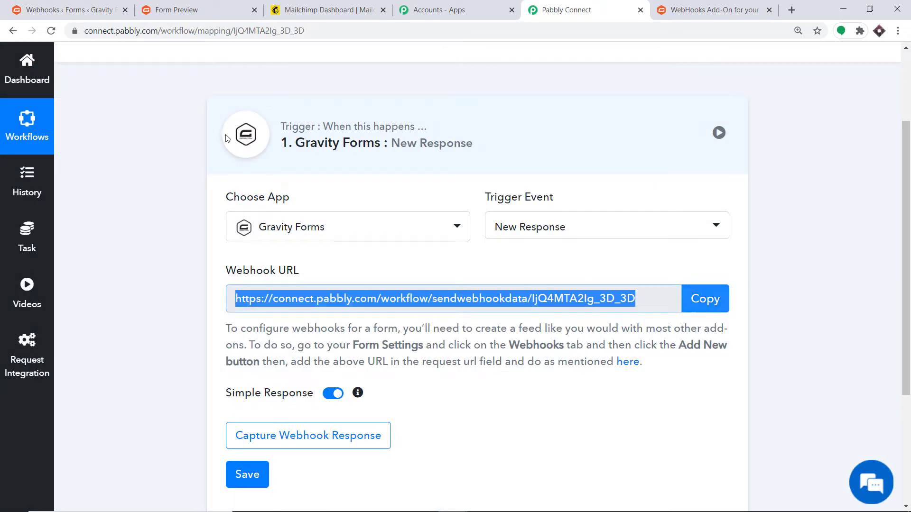
click(48, 8)
click(395, 260)
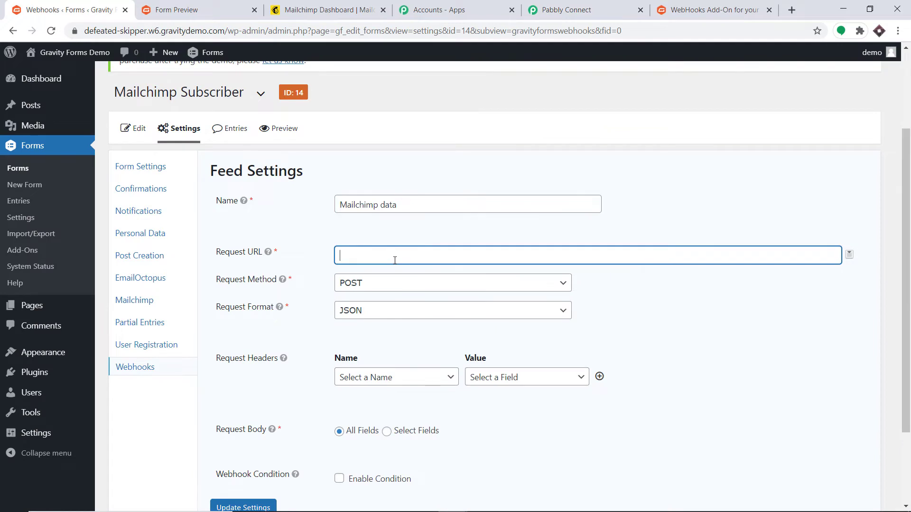
right_click(395, 260)
click(431, 351)
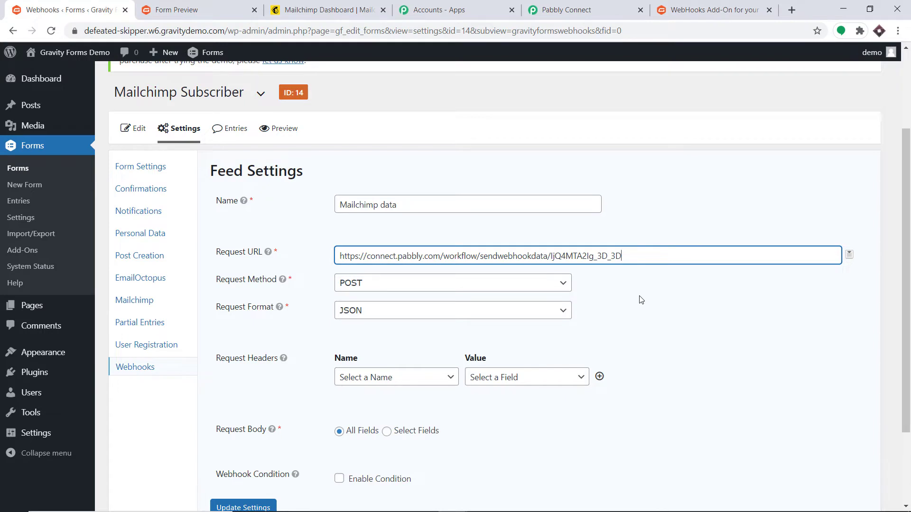
scroll(642, 300, down, 3)
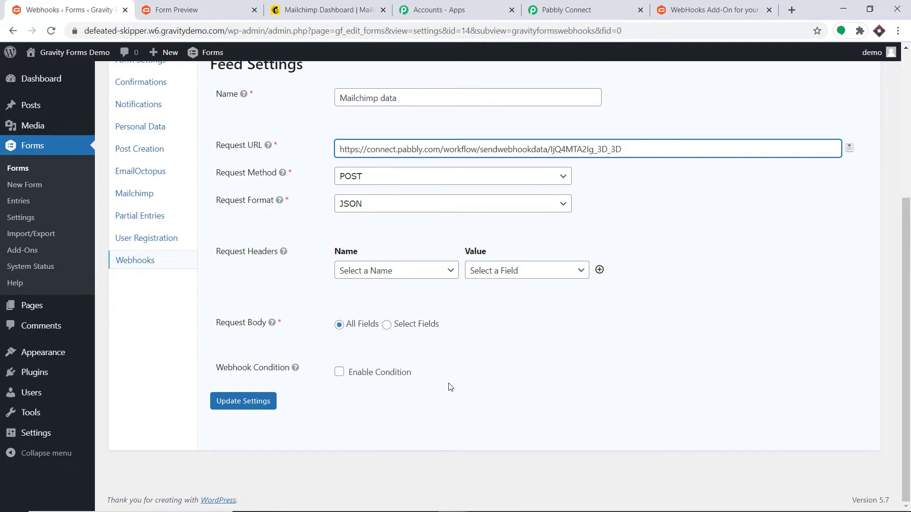
click(256, 404)
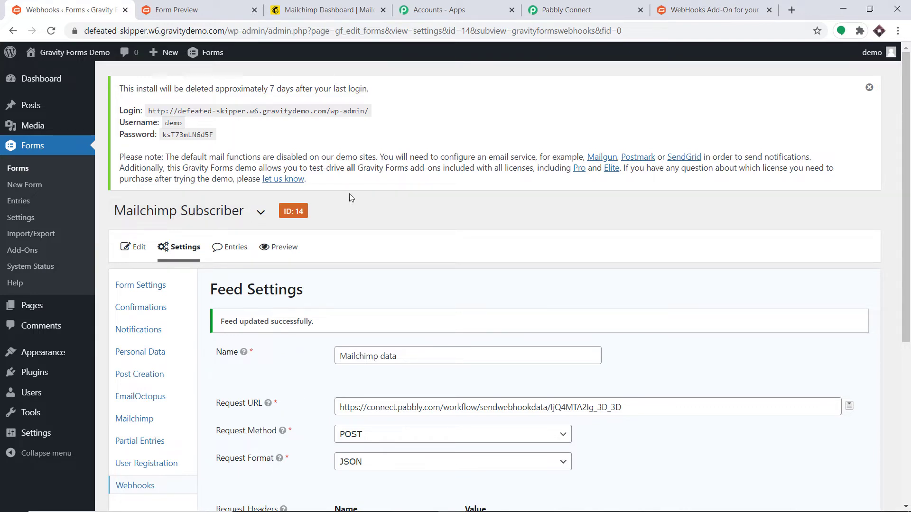
click(610, 11)
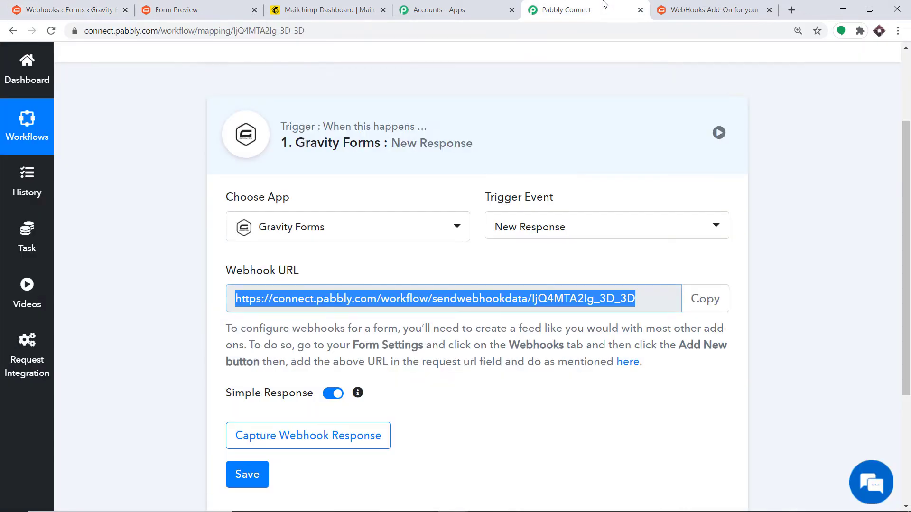
- Start capturing the webhook response in Pabbly, then go back to the WordPress admin
click(337, 436)
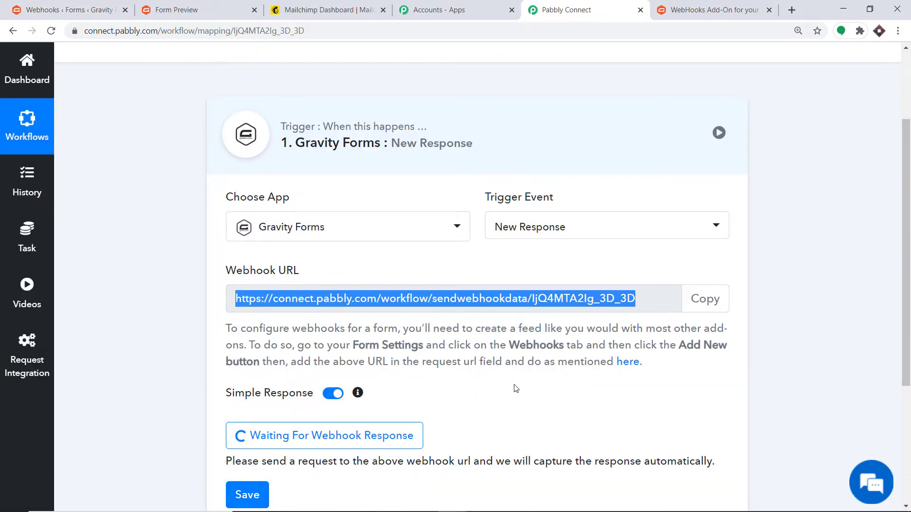
click(69, 6)
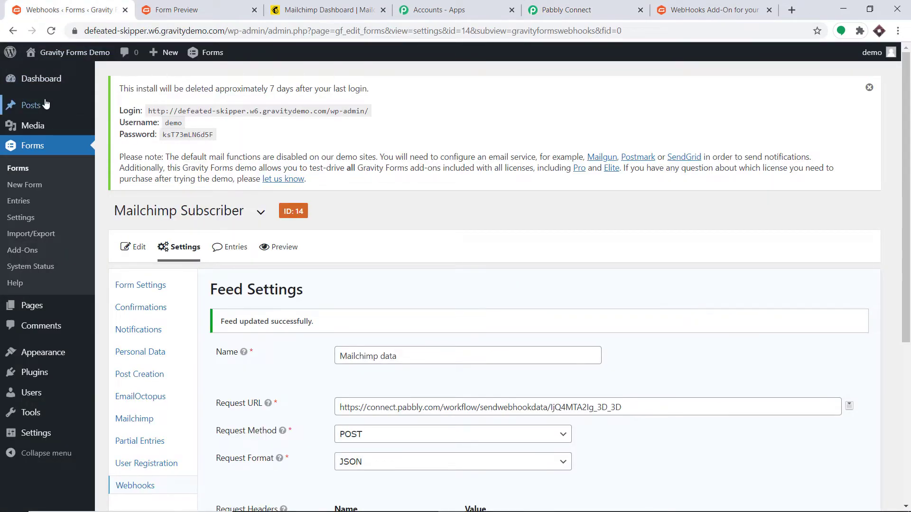
- Create a new post titled 'Data Generation' with a Gravity Forms block showing Mailchimp Subscriber
mouse_move(43, 105)
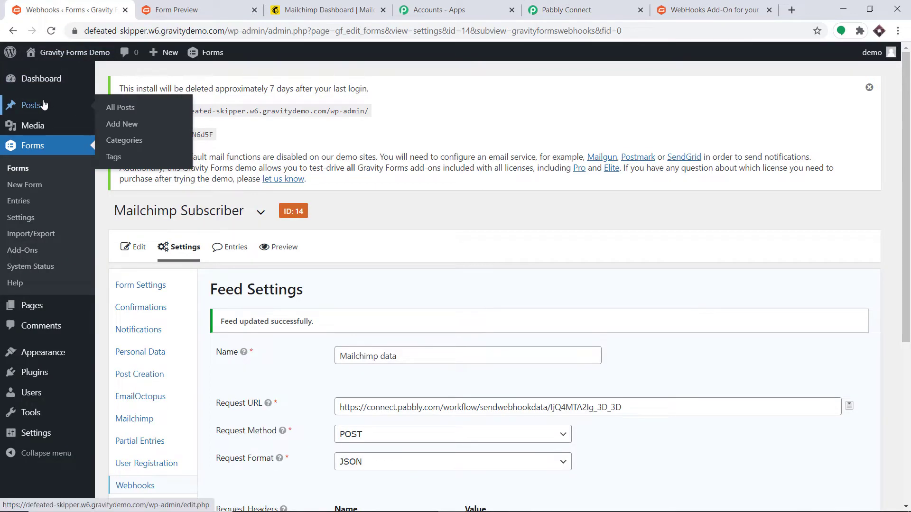
click(128, 127)
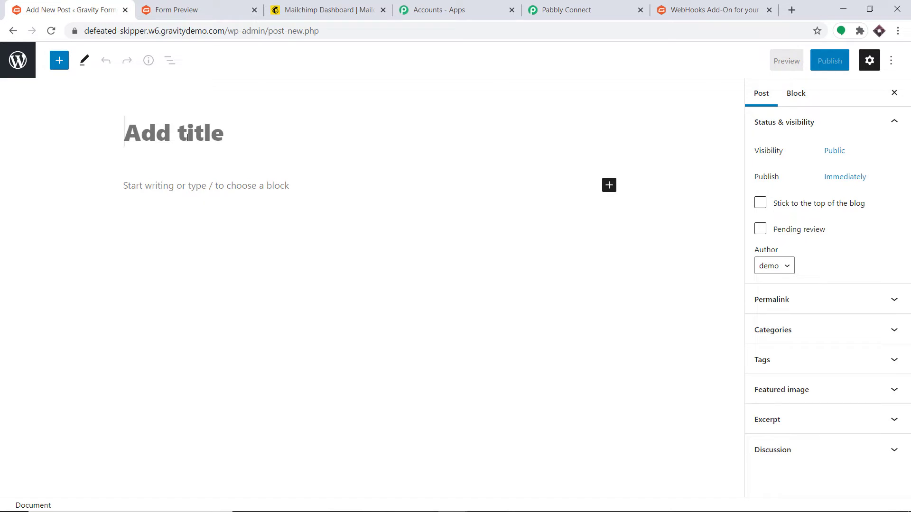
text(Data )
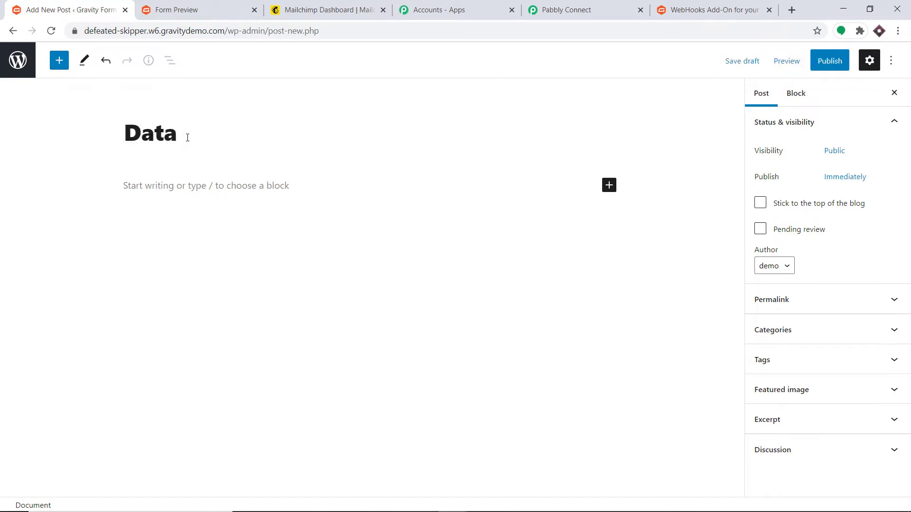
text(Generation)
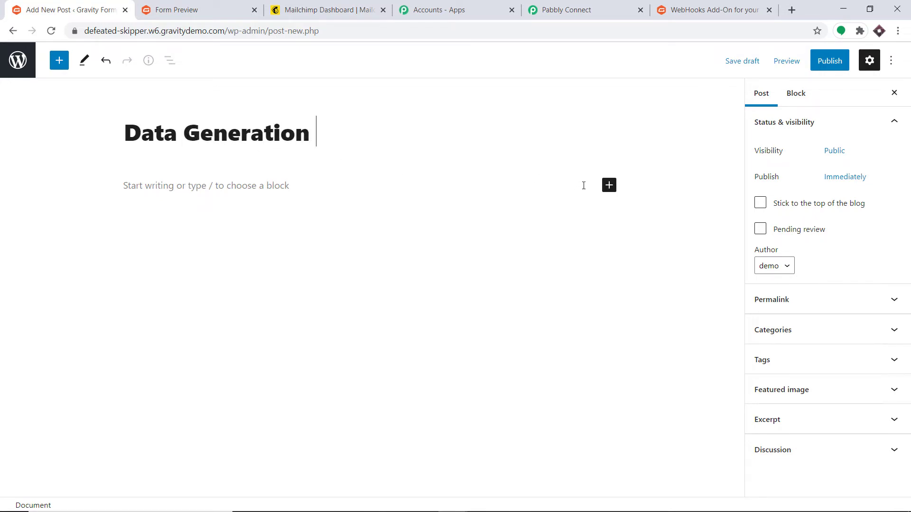
click(609, 185)
click(637, 275)
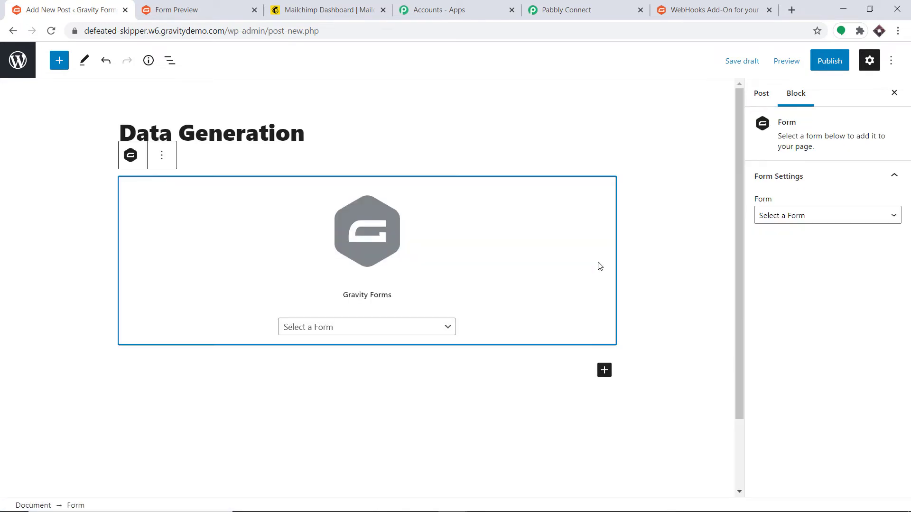
click(342, 326)
click(347, 314)
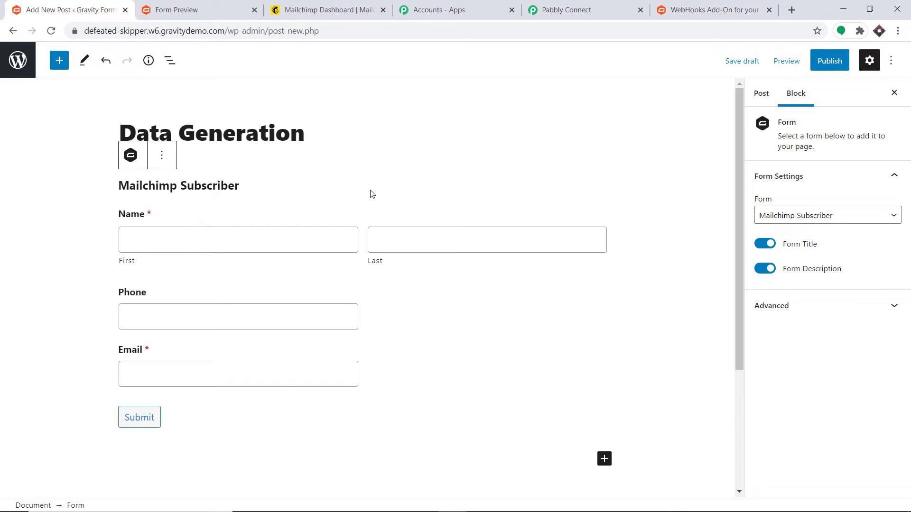
- Publish the Data Generation post and open its live page
click(829, 62)
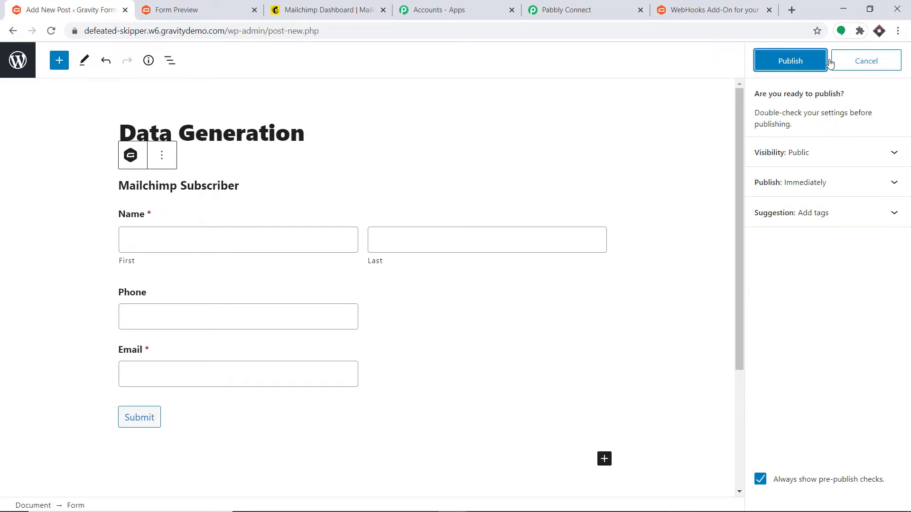
click(826, 61)
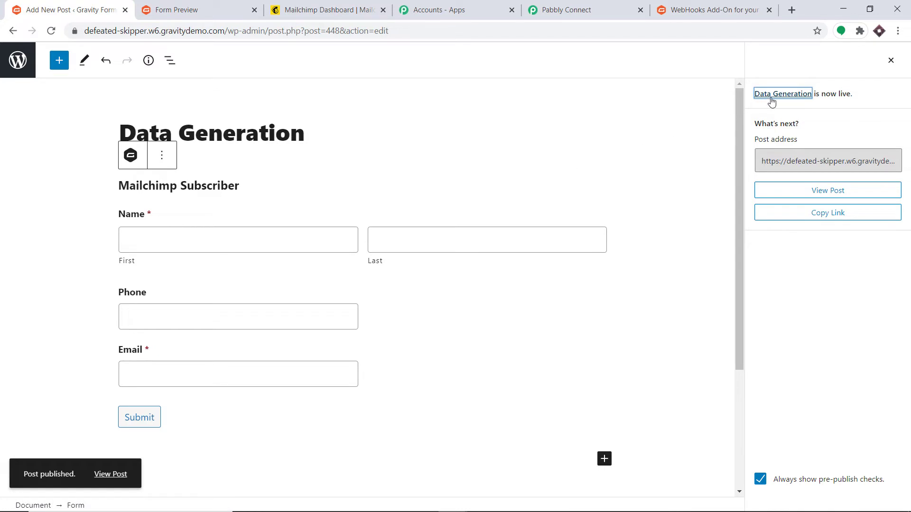
click(772, 95)
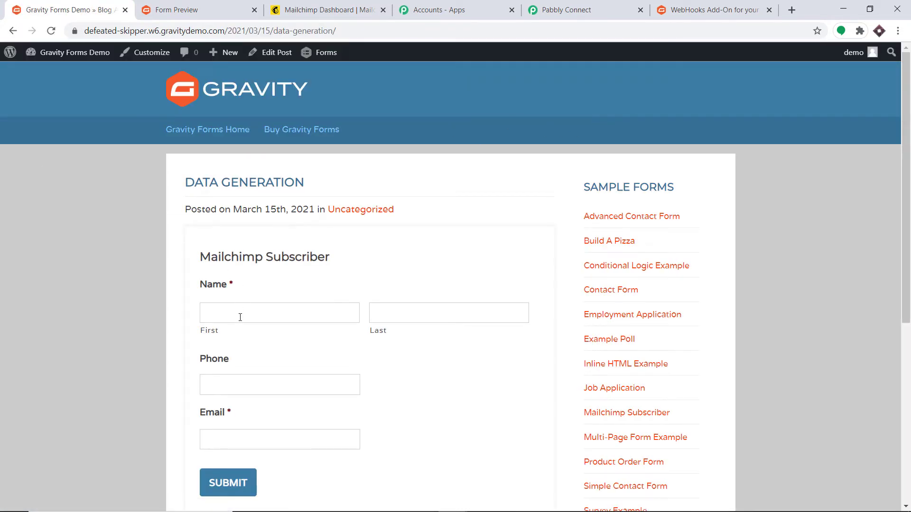
- Enter a test subscriber's first and last name, phone and e-mail, submit, and return to Pabbly
scroll(241, 318, down, 1)
click(219, 257)
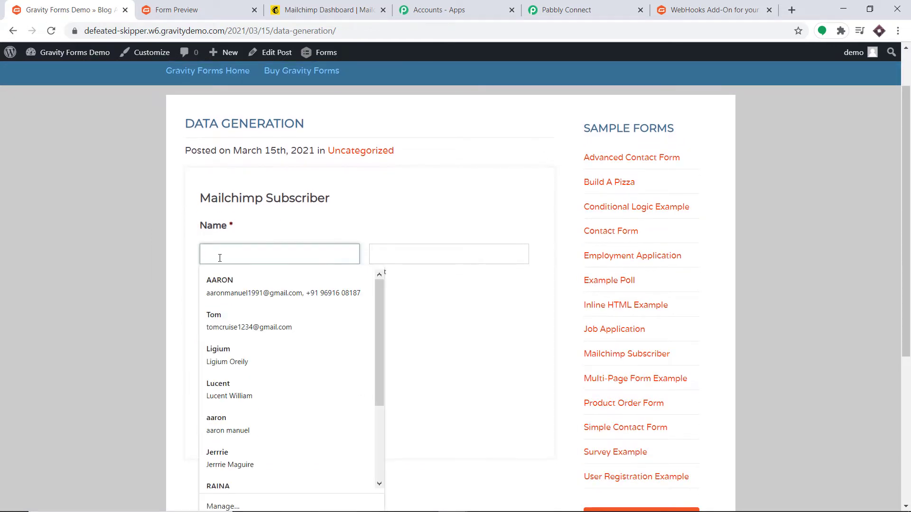
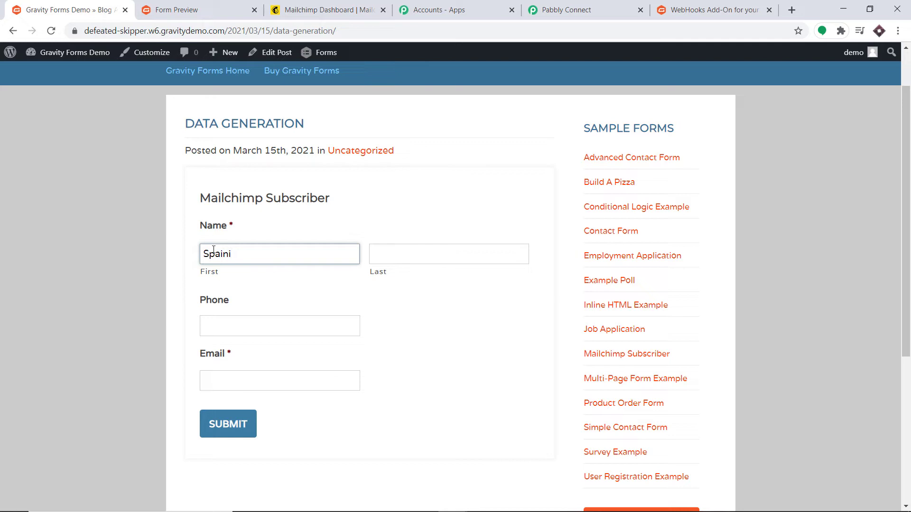
click(404, 256)
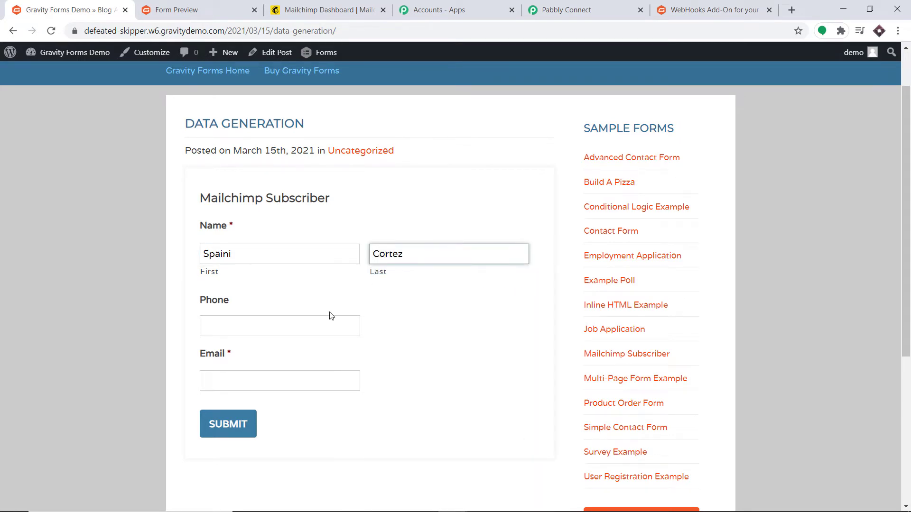
click(304, 325)
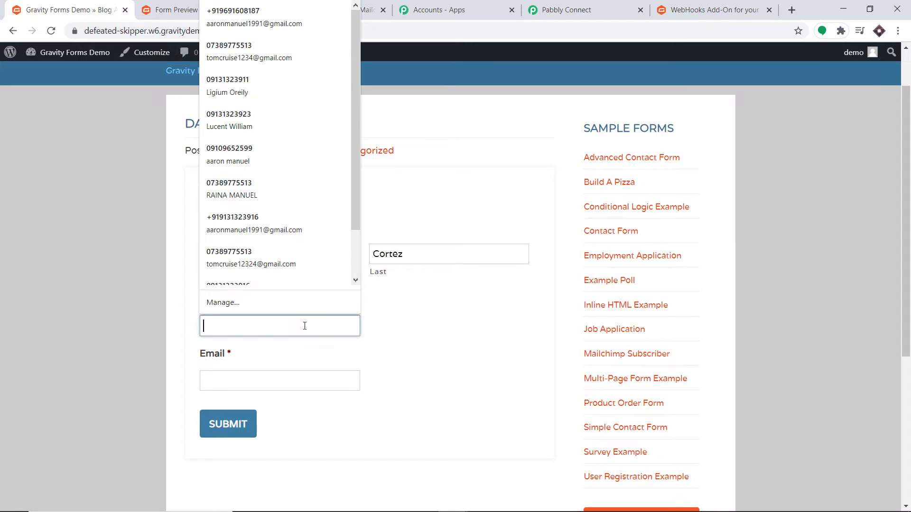
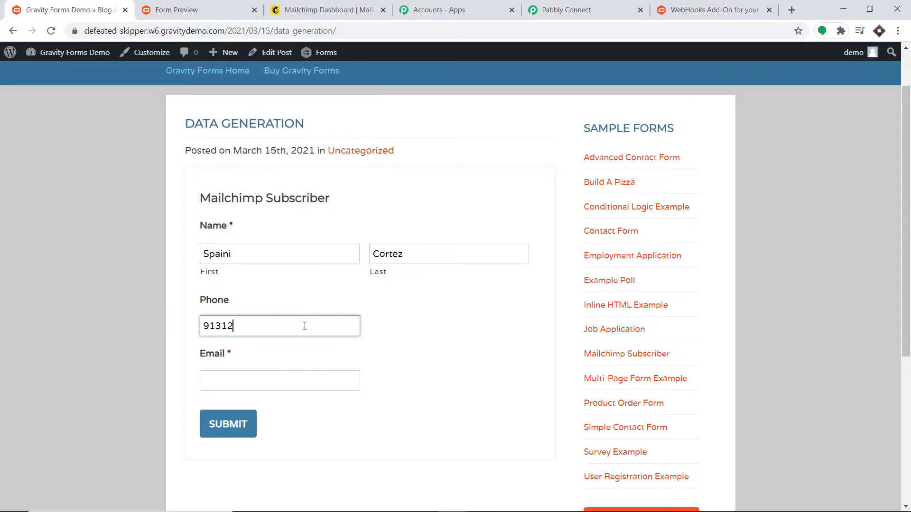
click(268, 380)
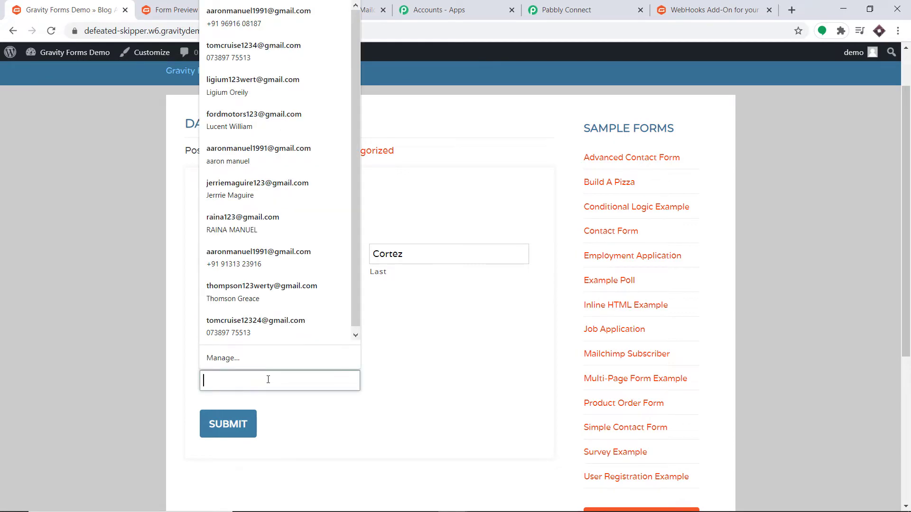
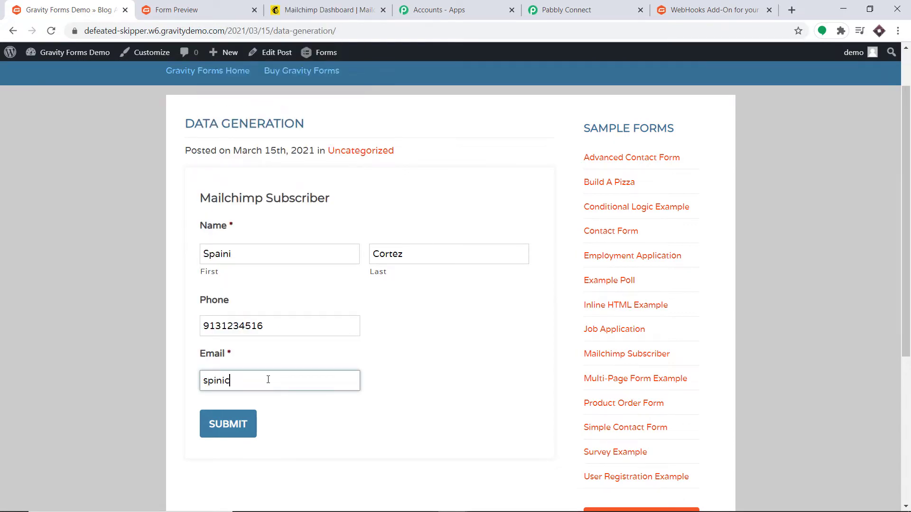
click(229, 429)
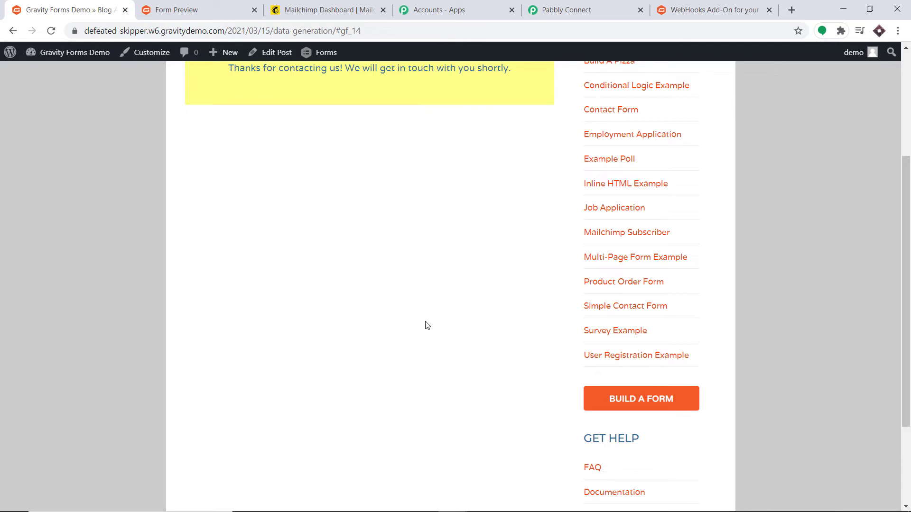
click(607, 6)
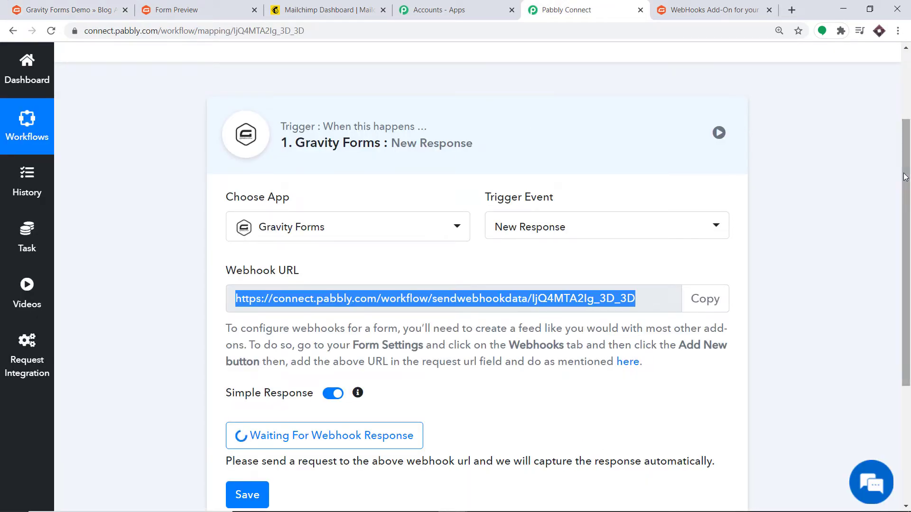
- Review the captured webhook response, then add a new action step below the trigger
scroll(327, 255, down, 8)
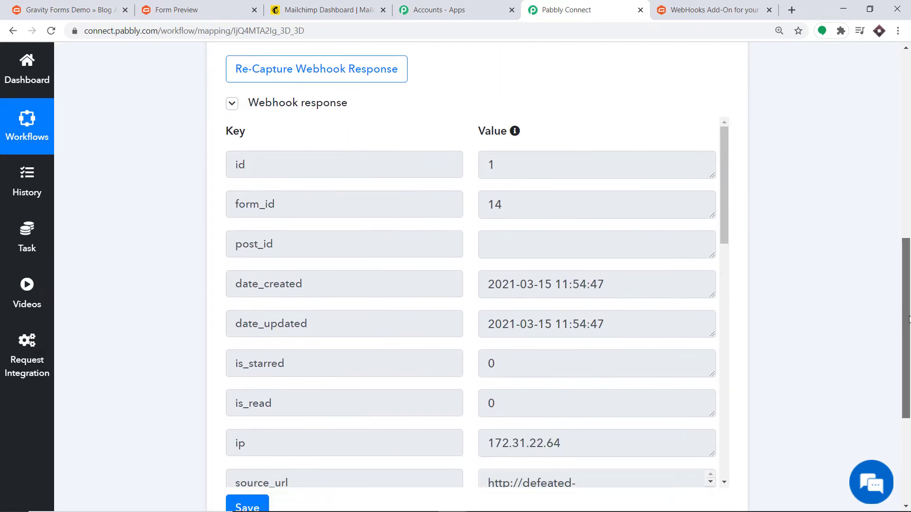
scroll(486, 246, down, 13)
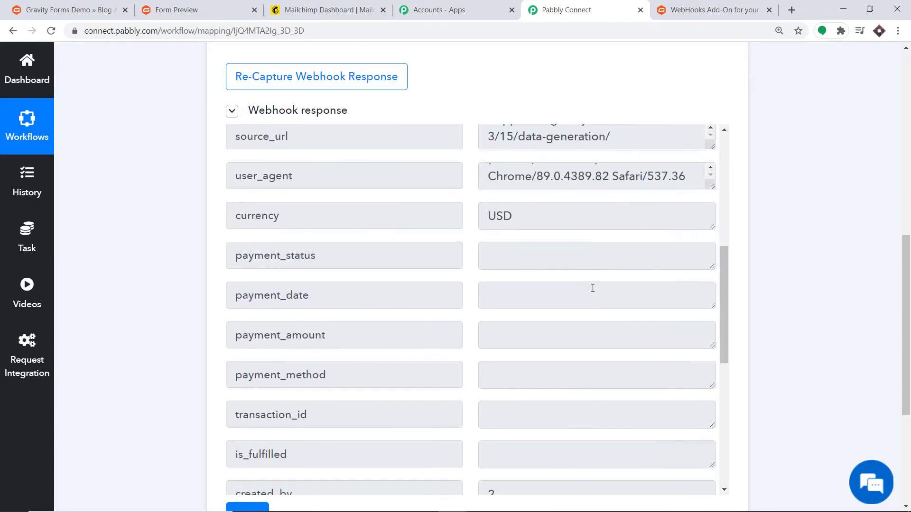
scroll(578, 304, down, 3)
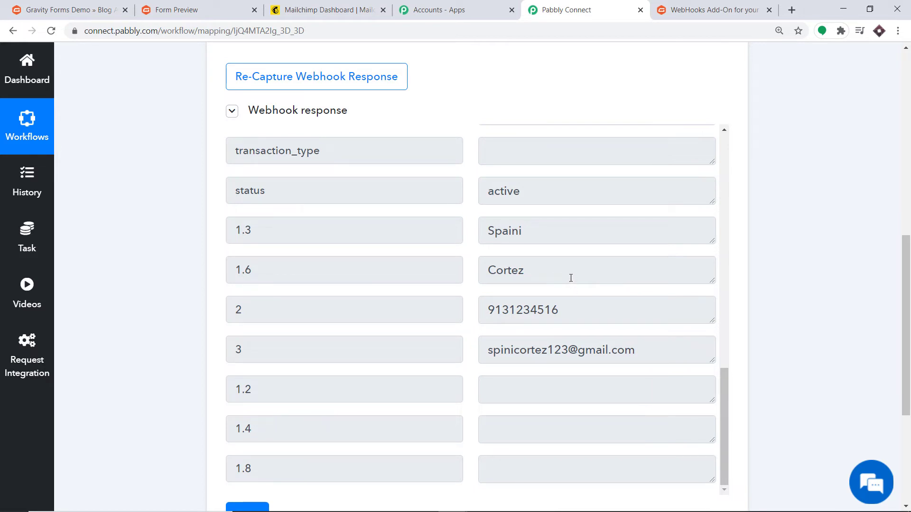
drag(909, 283, 906, 369)
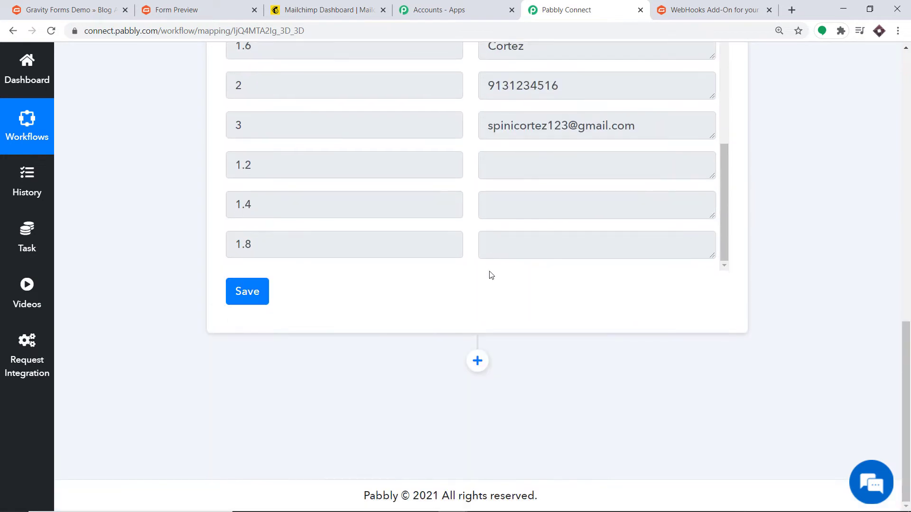
click(475, 360)
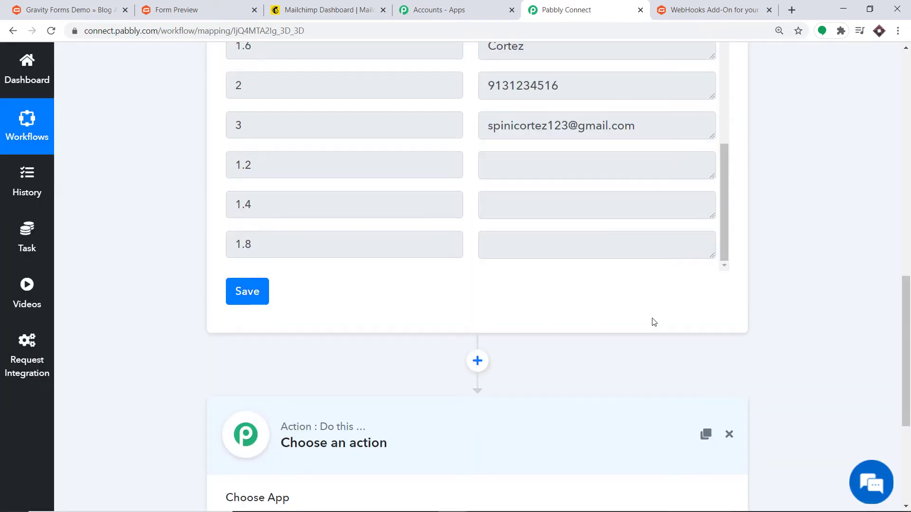
- Choose MailChimp as the action app, with Add New Member as its event
drag(906, 328, 905, 408)
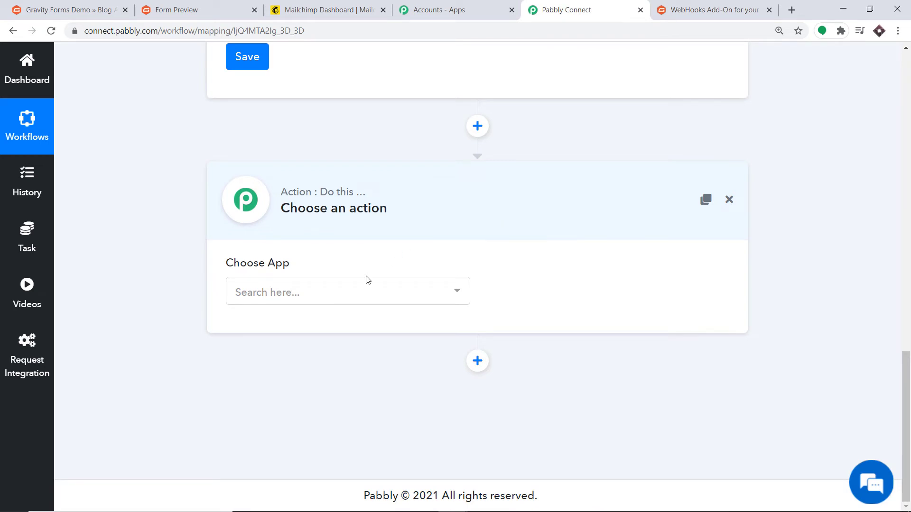
click(362, 295)
text(mai)
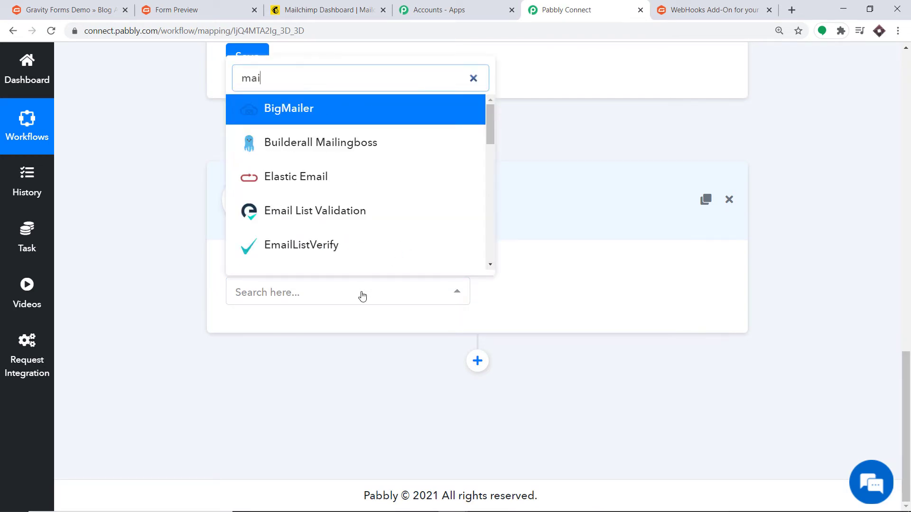
text(lchi)
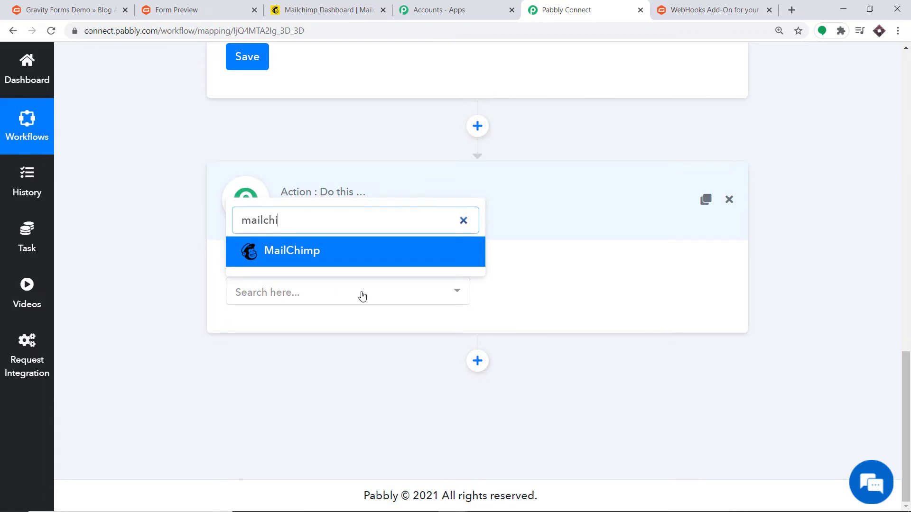
text(m)
click(332, 255)
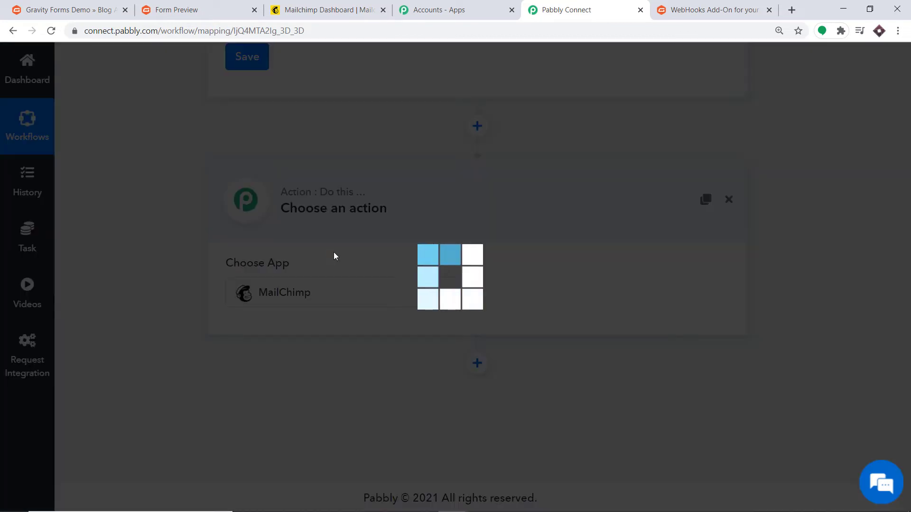
click(546, 297)
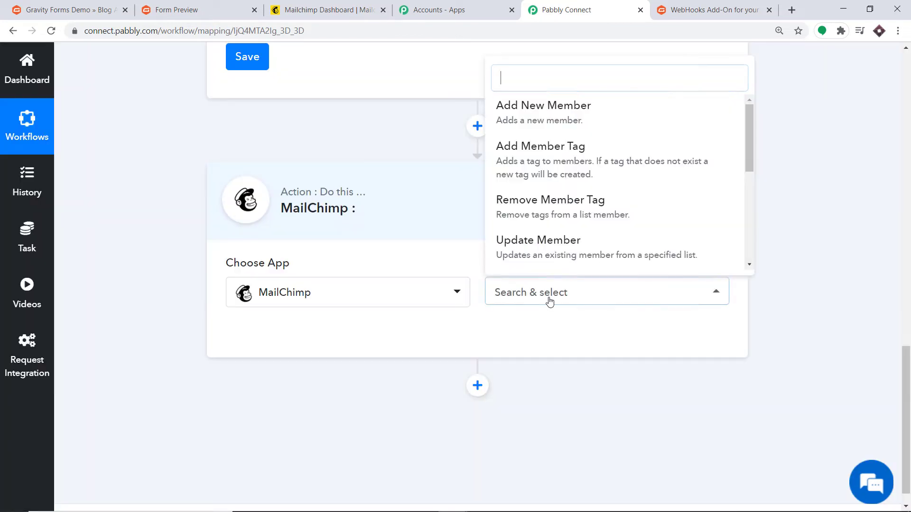
click(537, 123)
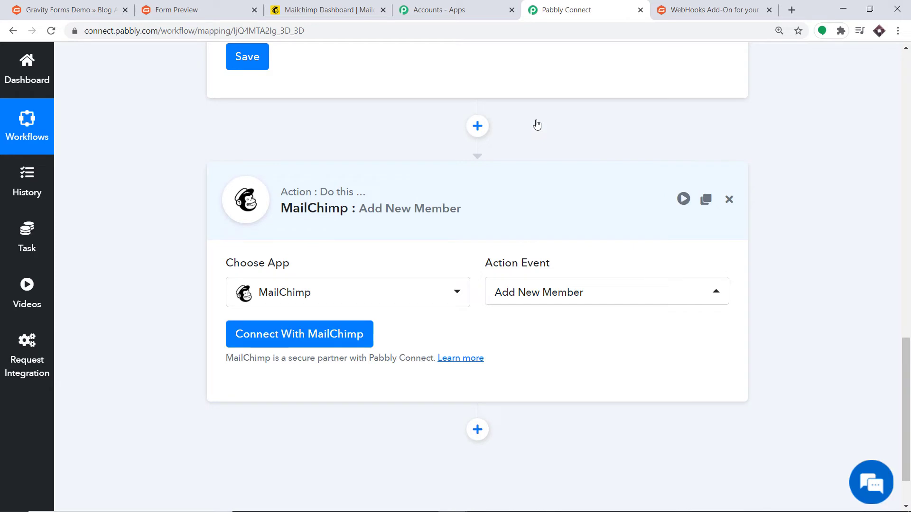
click(561, 293)
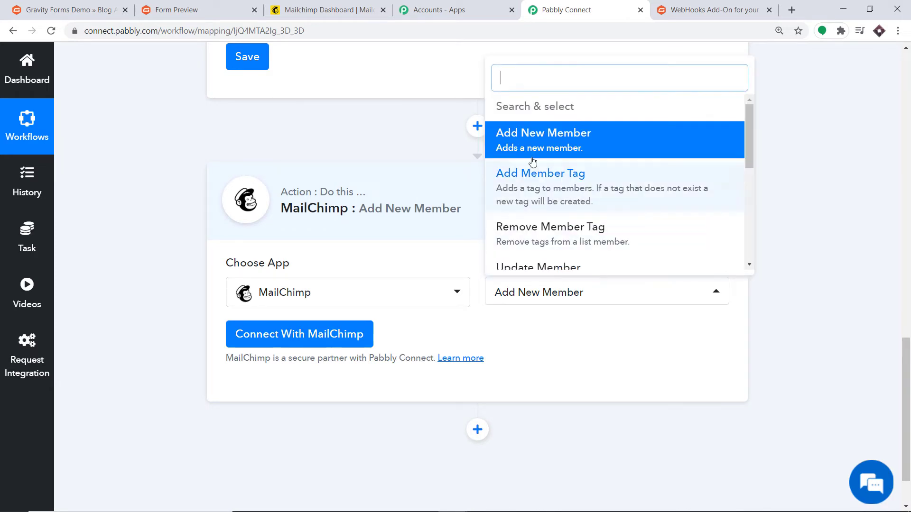
scroll(539, 184, down, 3)
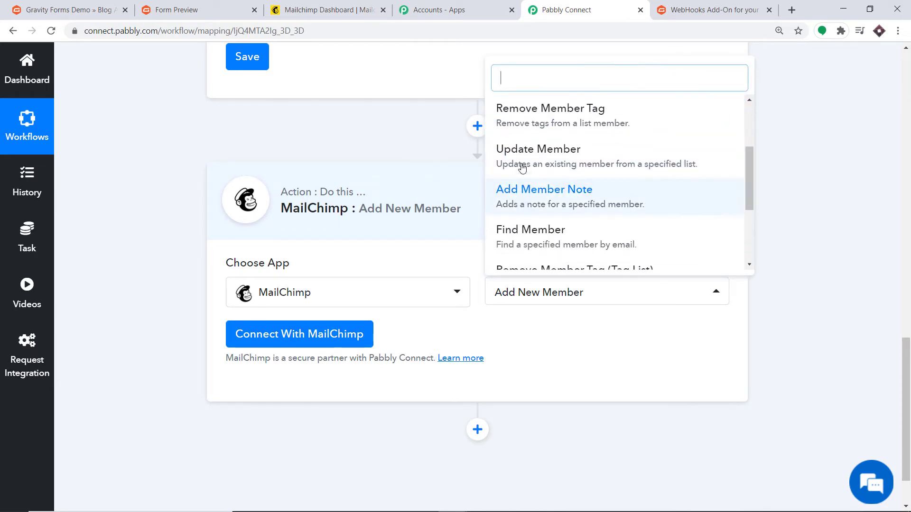
scroll(588, 229, up, 3)
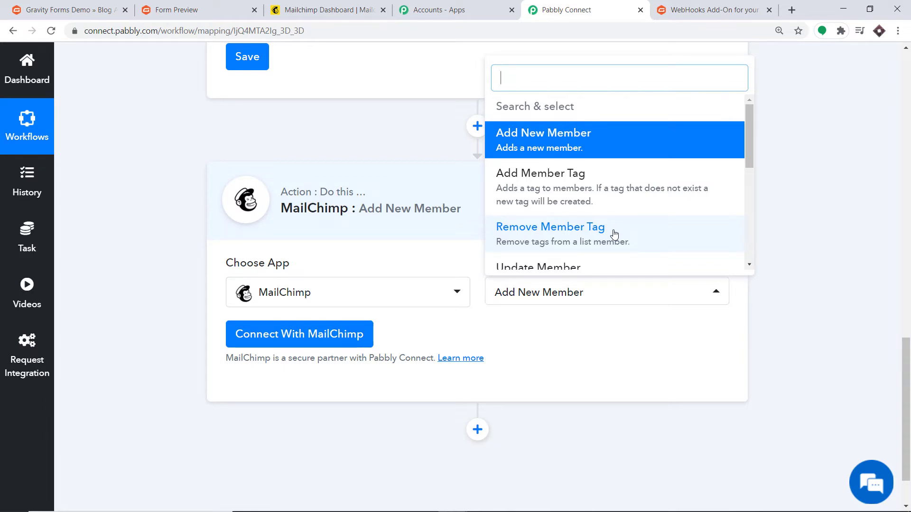
- Start the MailChimp connection to show the credentials form, then go to the Mailchimp dashboard
click(256, 342)
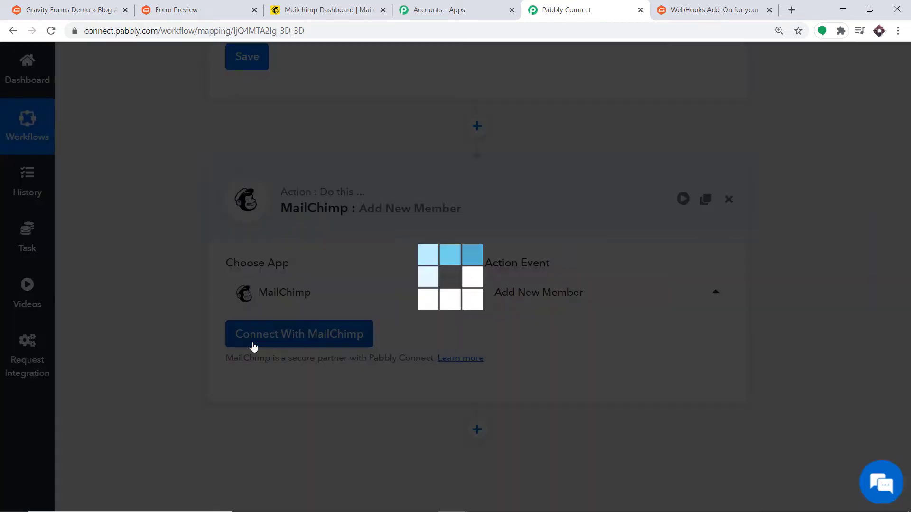
scroll(469, 209, down, 2)
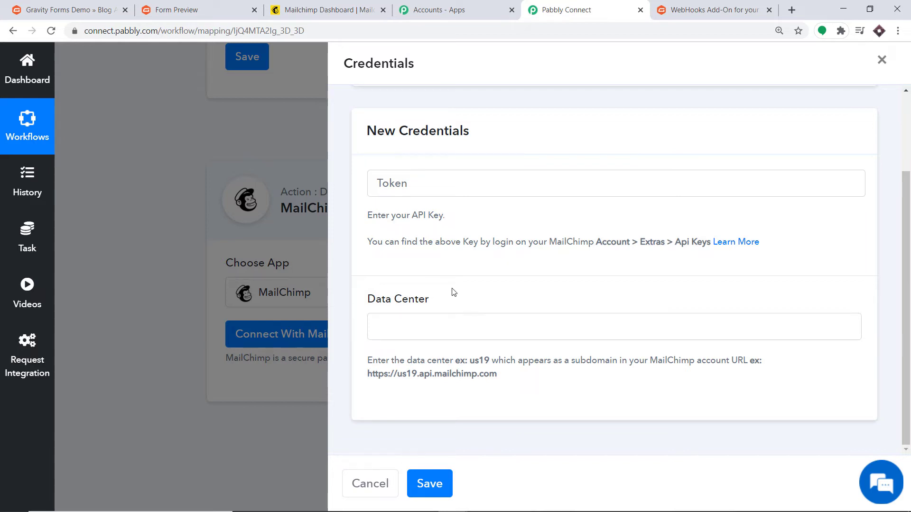
click(335, 5)
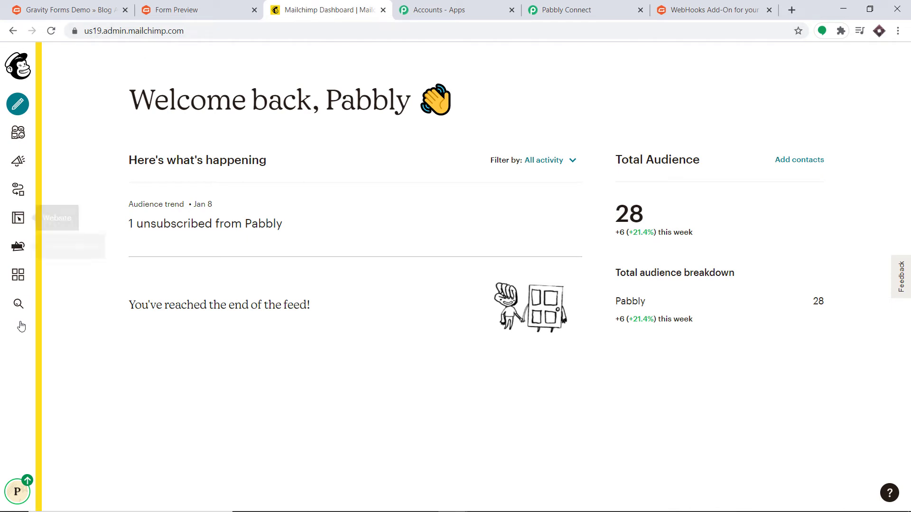
- Go to the API keys page under Mailchimp Account > Extras
click(21, 490)
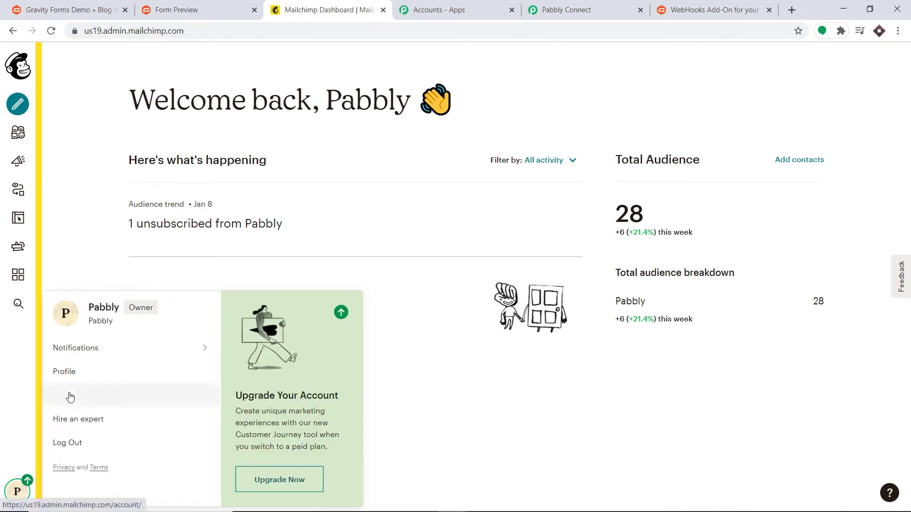
click(70, 397)
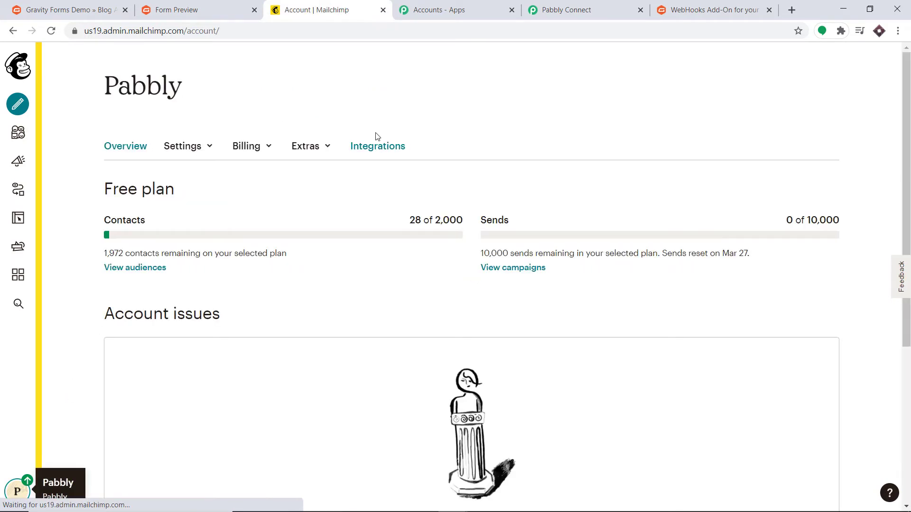
click(323, 147)
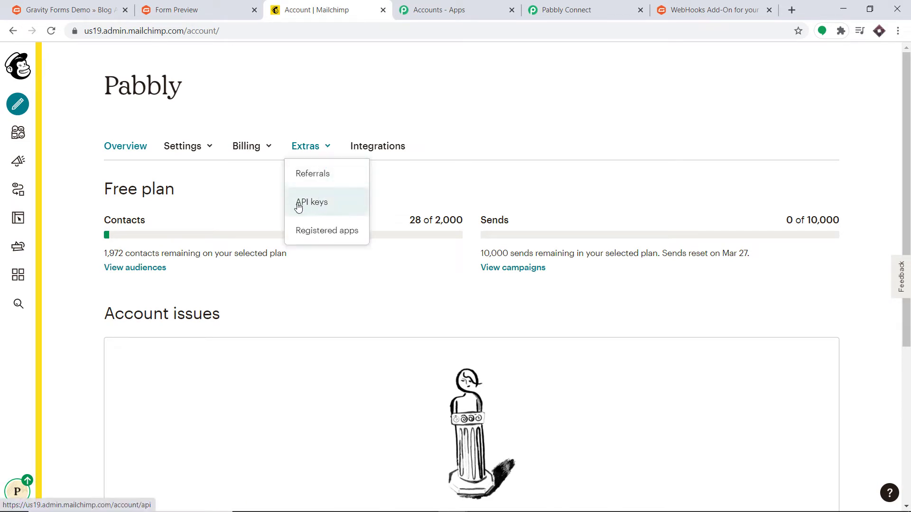
click(322, 204)
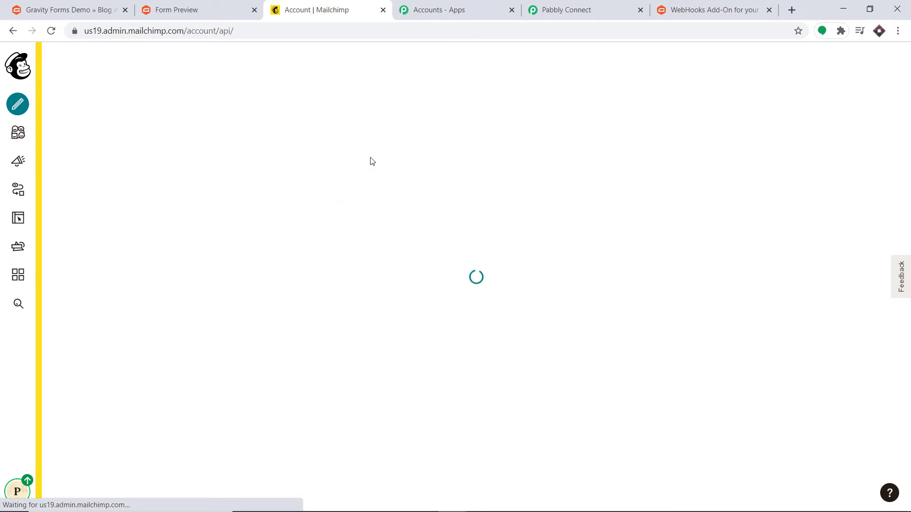
scroll(453, 144, down, 3)
scroll(454, 145, down, 2)
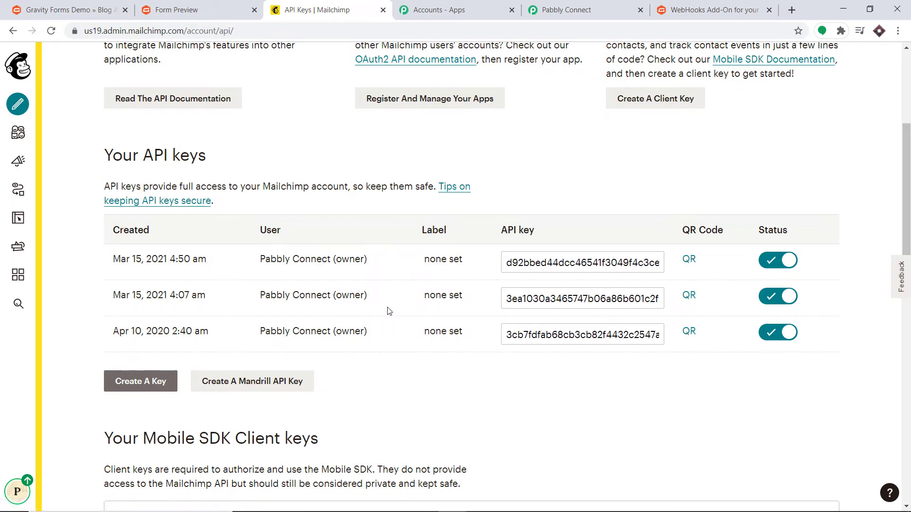
- Create and copy a new Mailchimp API key, then return to the Pabbly Token field
click(142, 382)
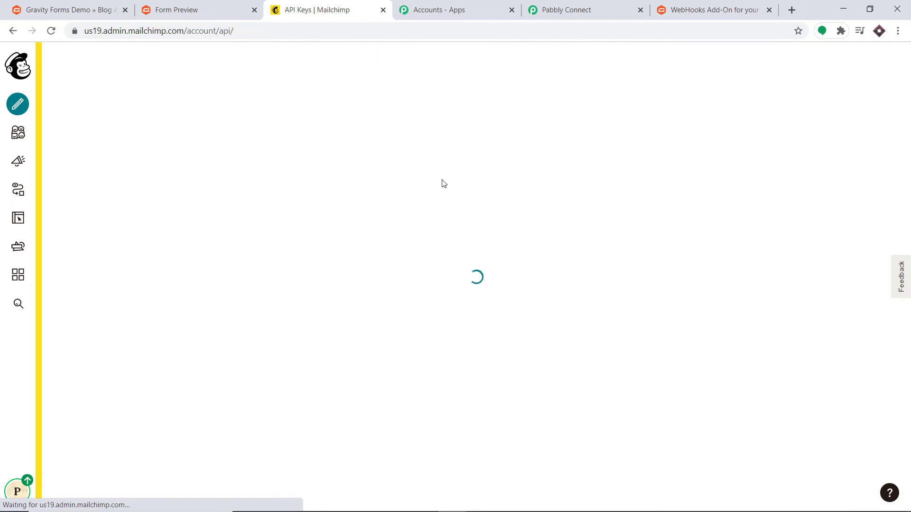
scroll(444, 183, down, 6)
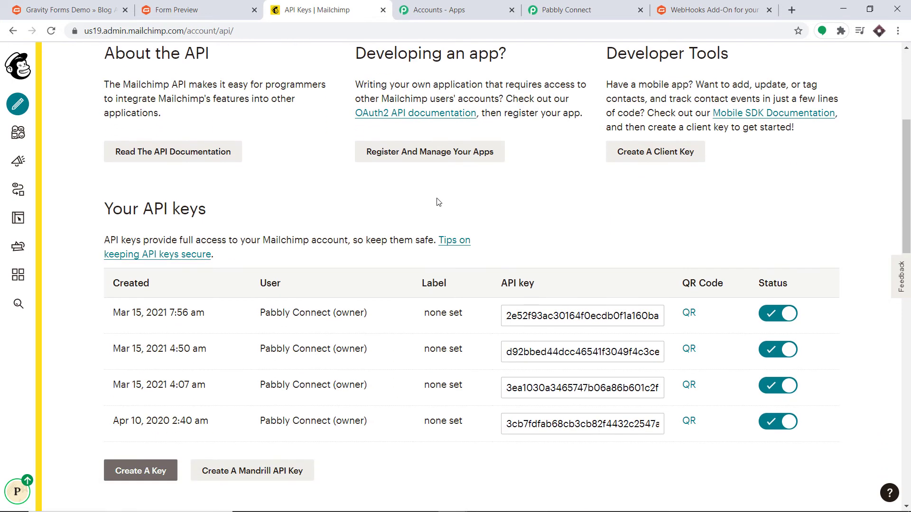
click(569, 257)
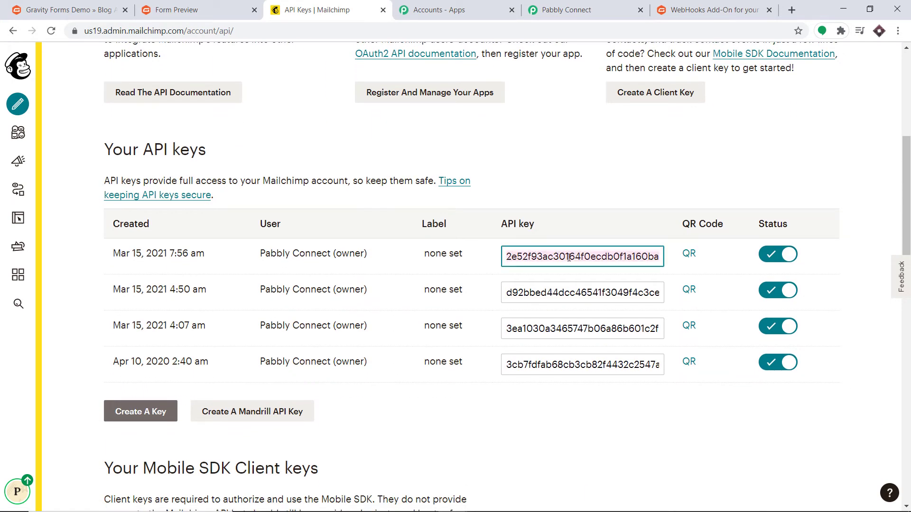
right_click(569, 259)
click(596, 302)
click(567, 10)
click(433, 184)
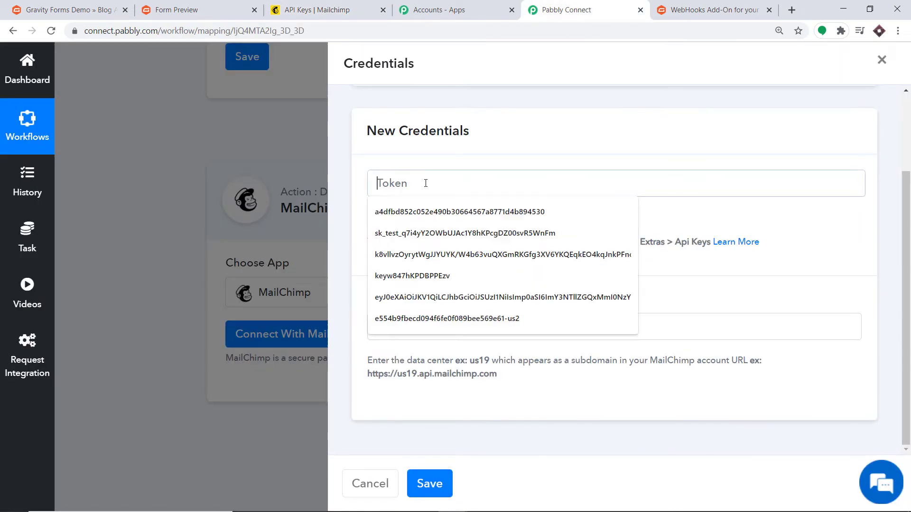
- Paste the API key as the Token and copy data center us19 from Mailchimp's address
right_click(434, 189)
click(463, 276)
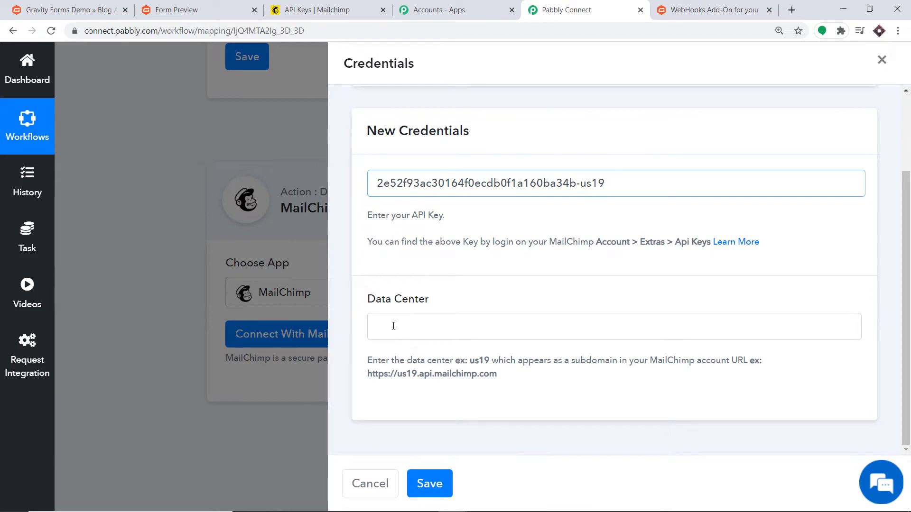
click(313, 3)
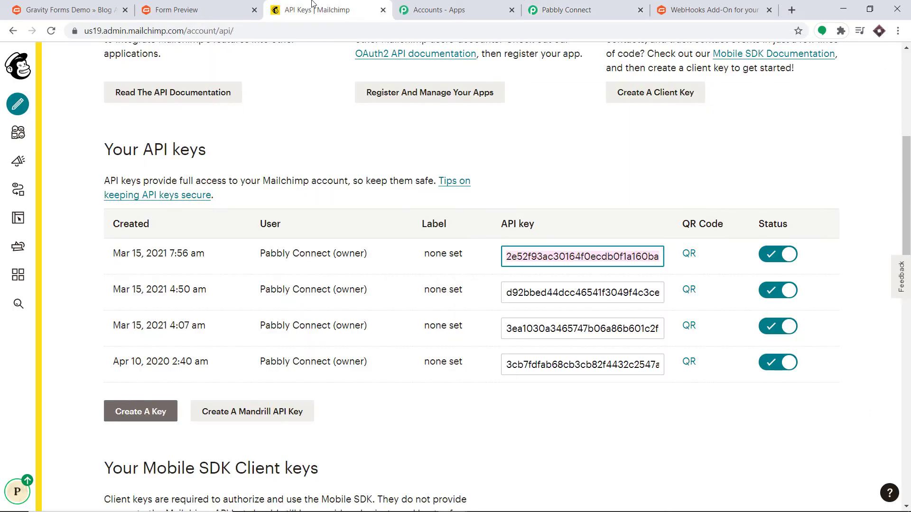
click(104, 30)
click(89, 30)
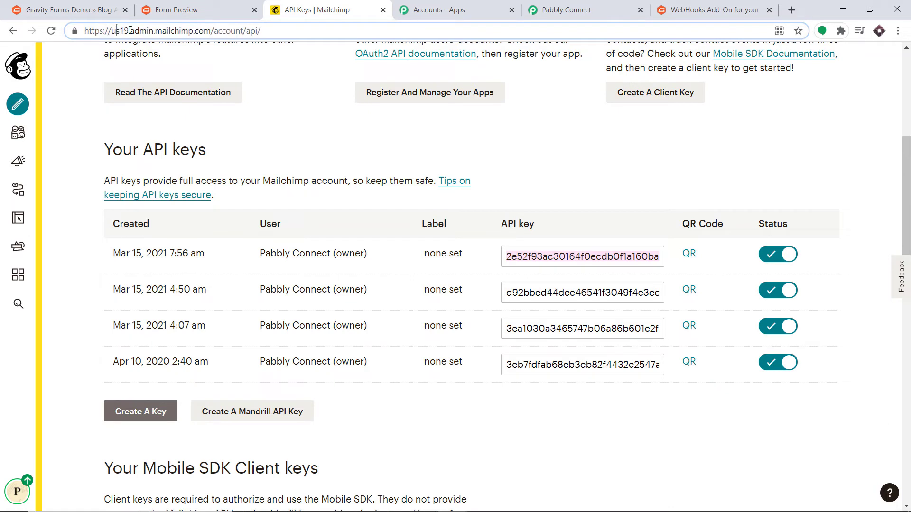
drag(129, 29, 115, 28)
right_click(119, 29)
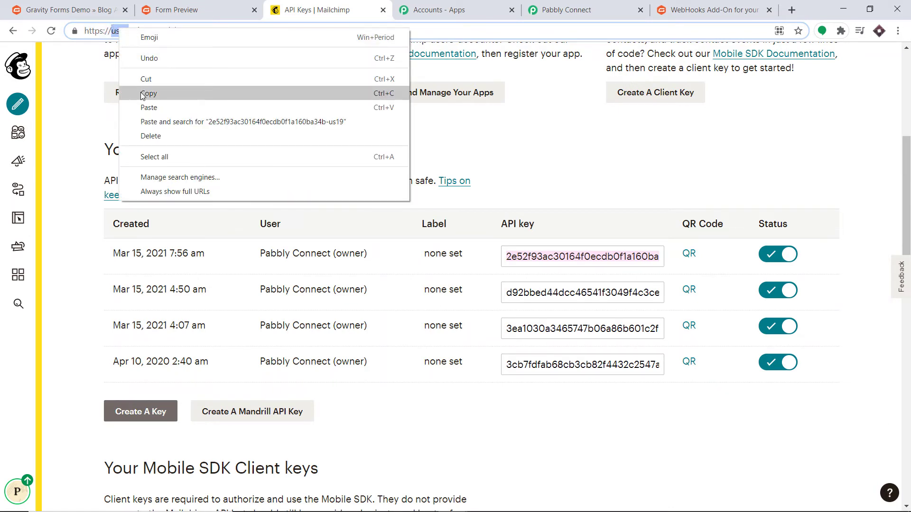
click(143, 93)
- Enter us19 as the data center and save the MailChimp credentials
click(570, 9)
right_click(403, 328)
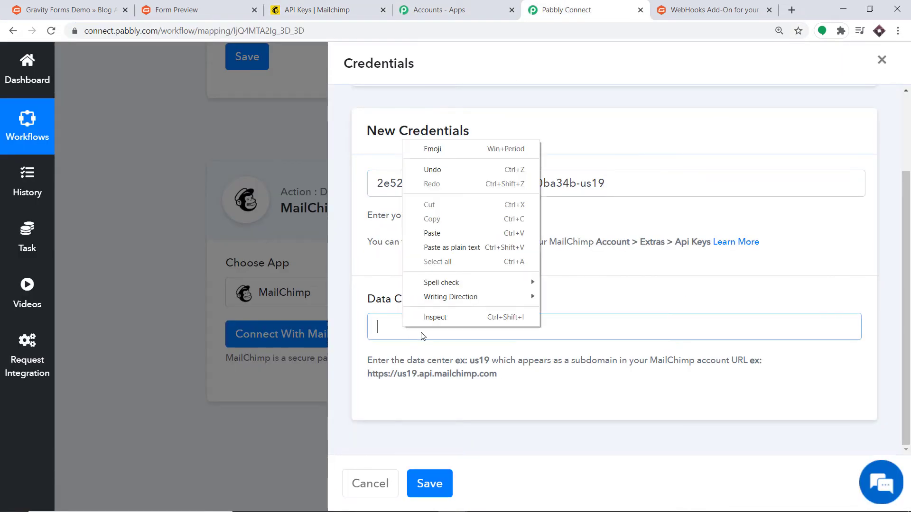
click(446, 236)
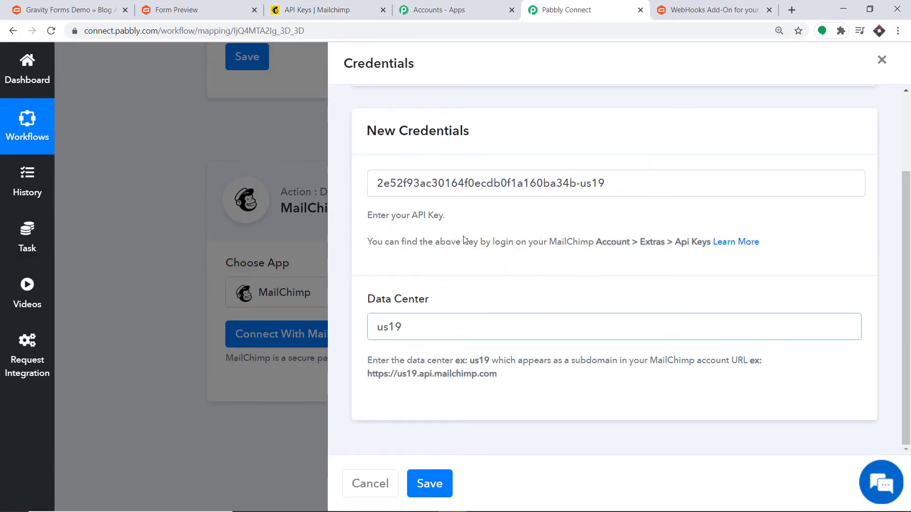
click(427, 489)
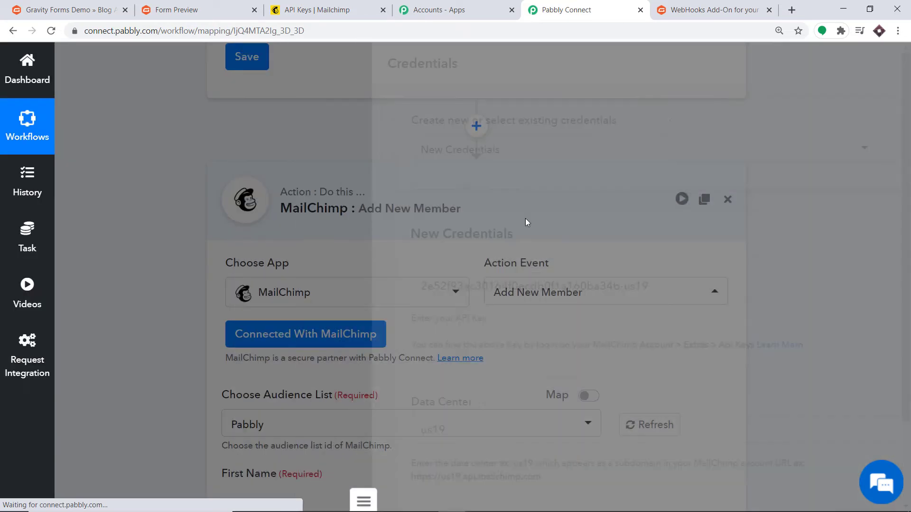
scroll(538, 223, down, 8)
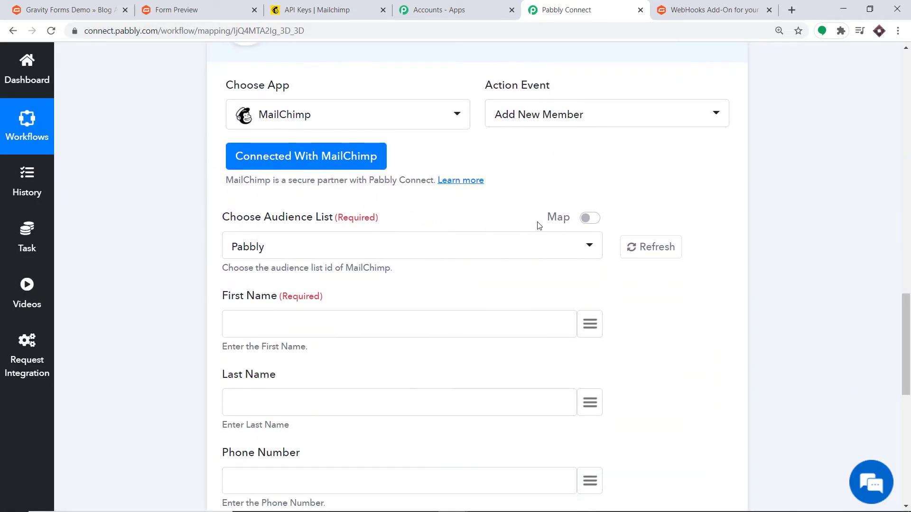
scroll(536, 240, down, 2)
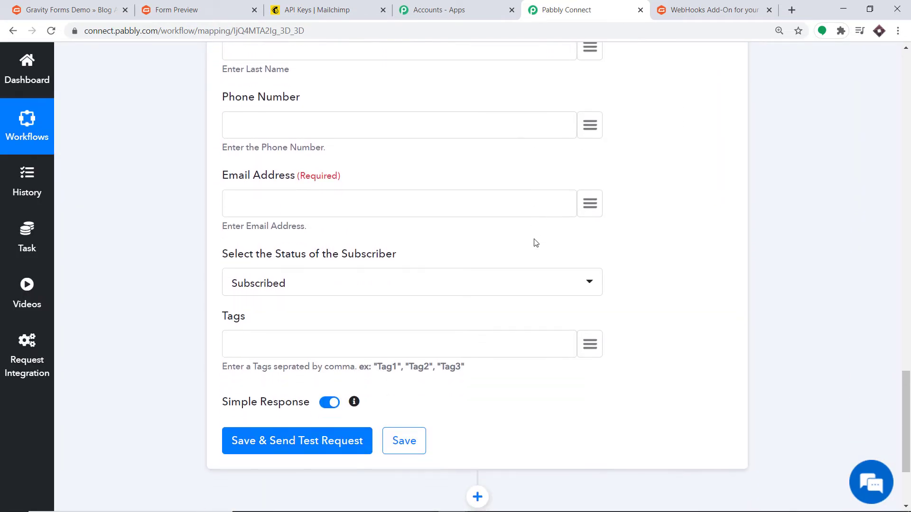
scroll(536, 241, up, 6)
scroll(536, 242, up, 1)
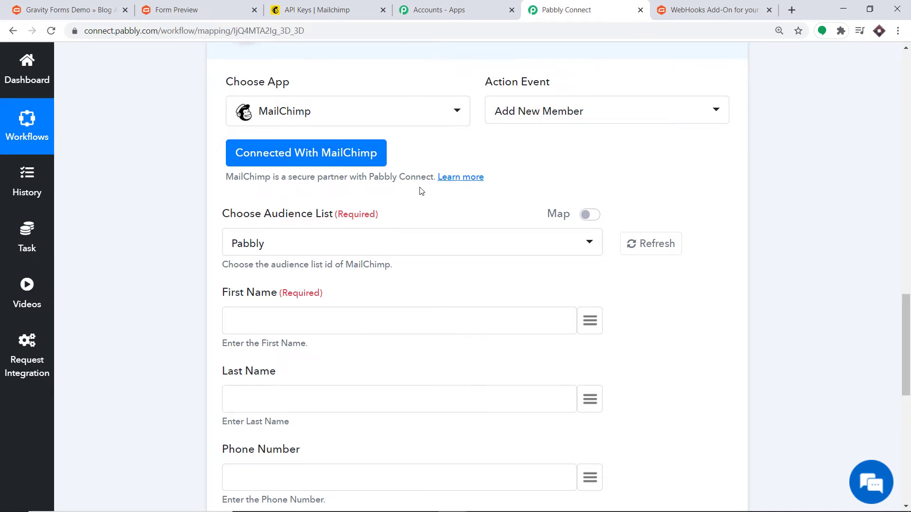
scroll(422, 190, down, 1)
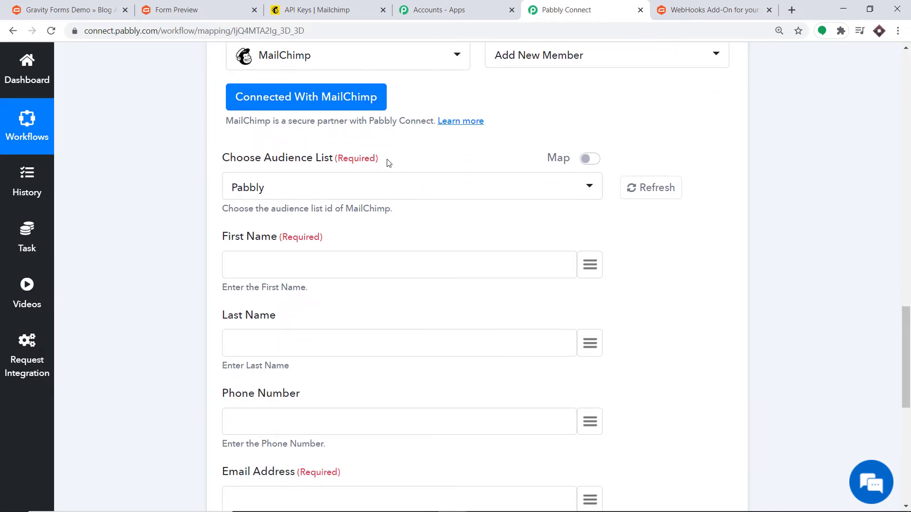
click(292, 9)
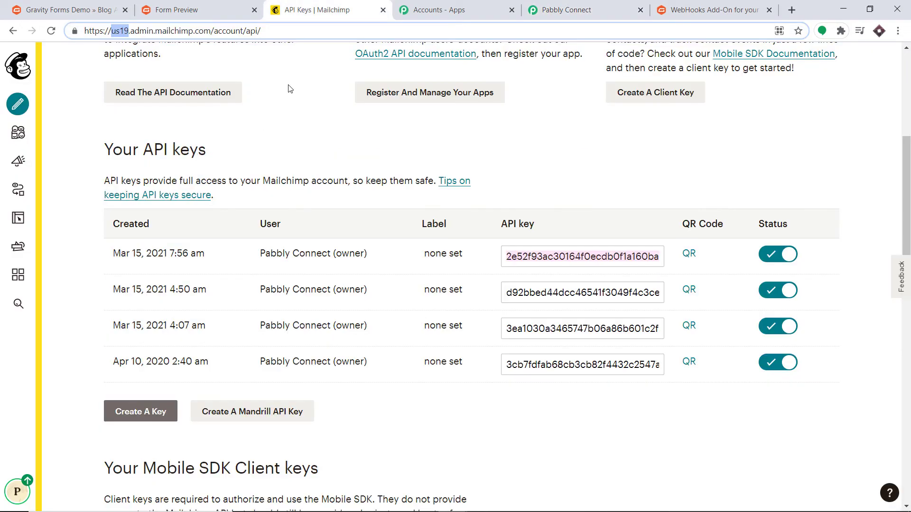
scroll(288, 118, up, 6)
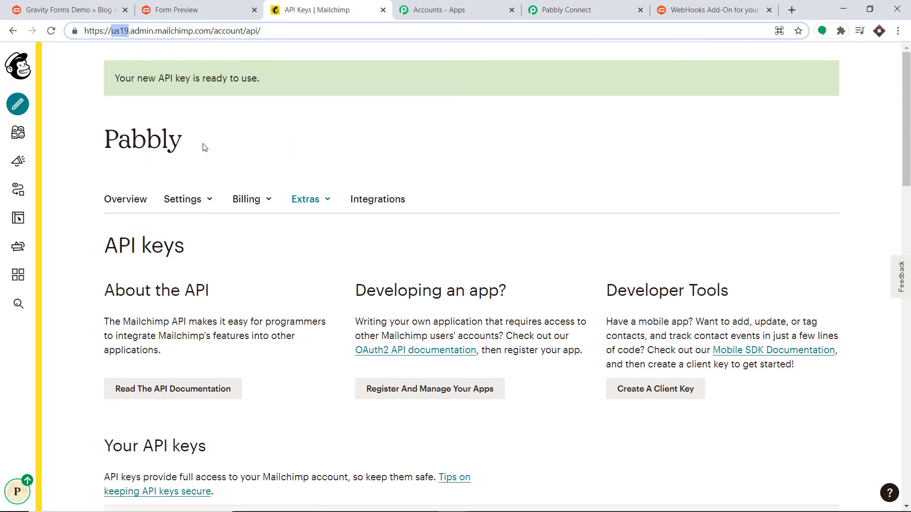
click(566, 10)
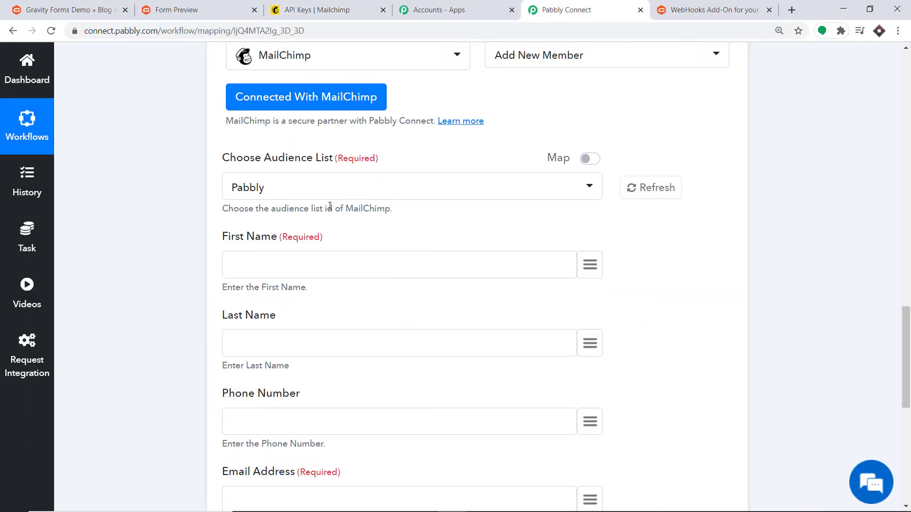
scroll(330, 205, down, 1)
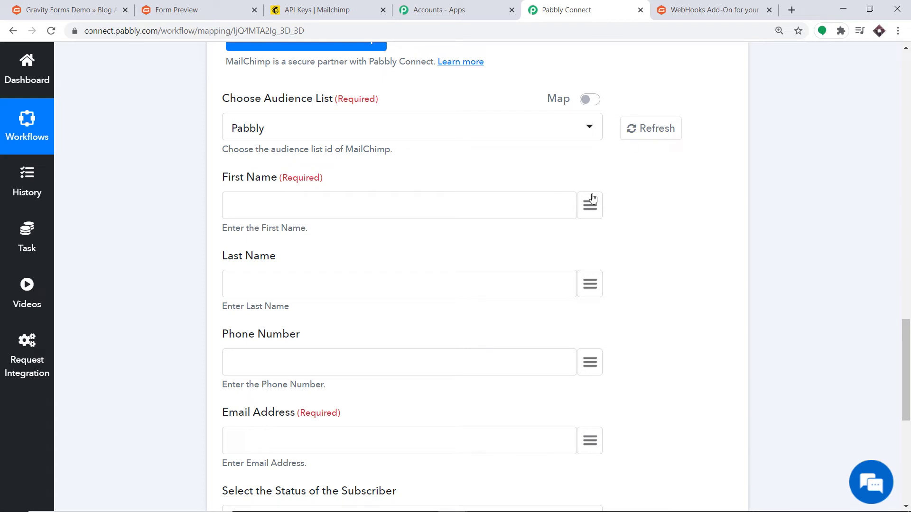
- Map the trigger's submitted first and last name into First Name and Last Name
click(588, 208)
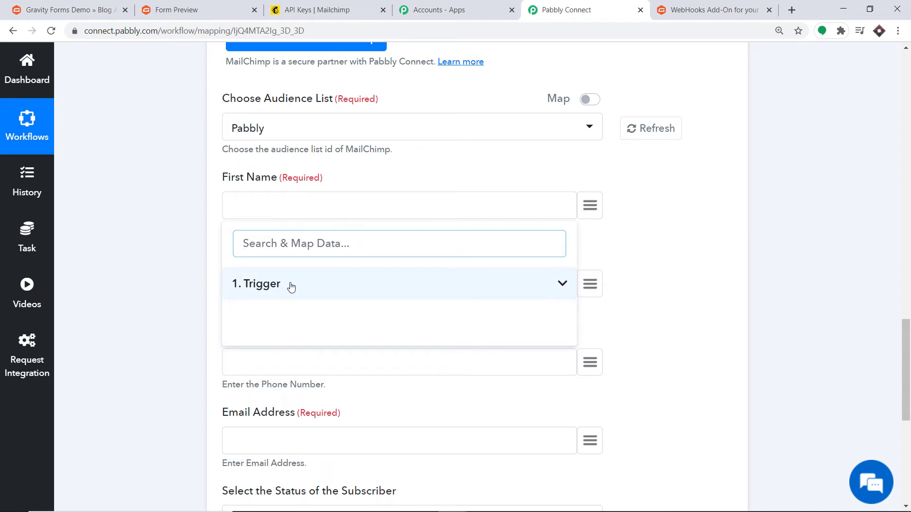
click(262, 285)
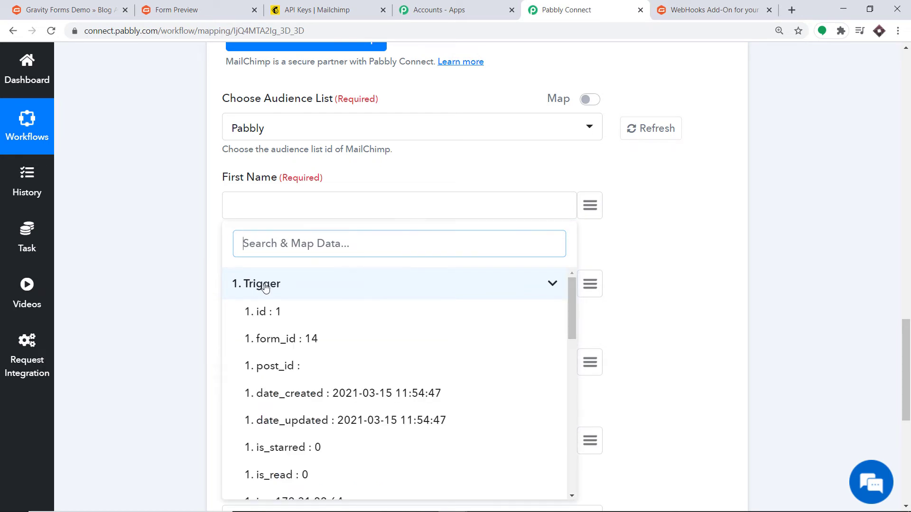
scroll(346, 323, down, 10)
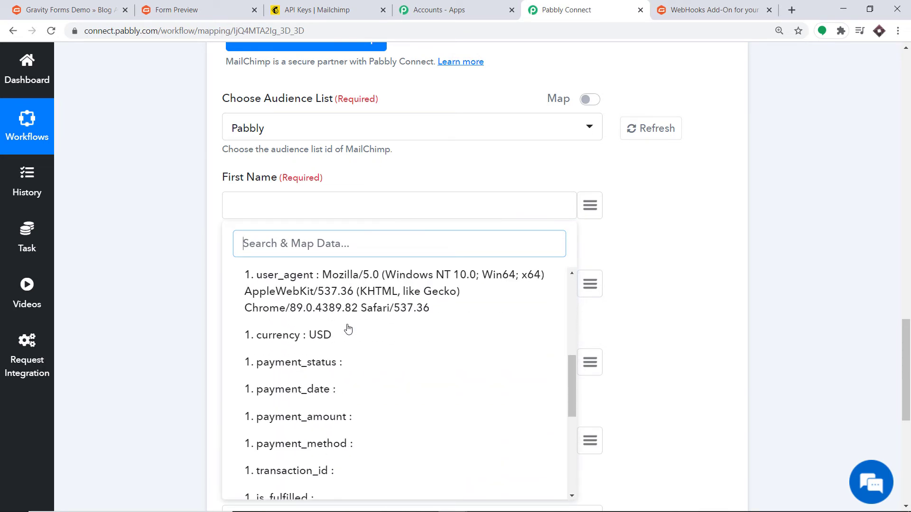
scroll(348, 337, down, 3)
click(310, 369)
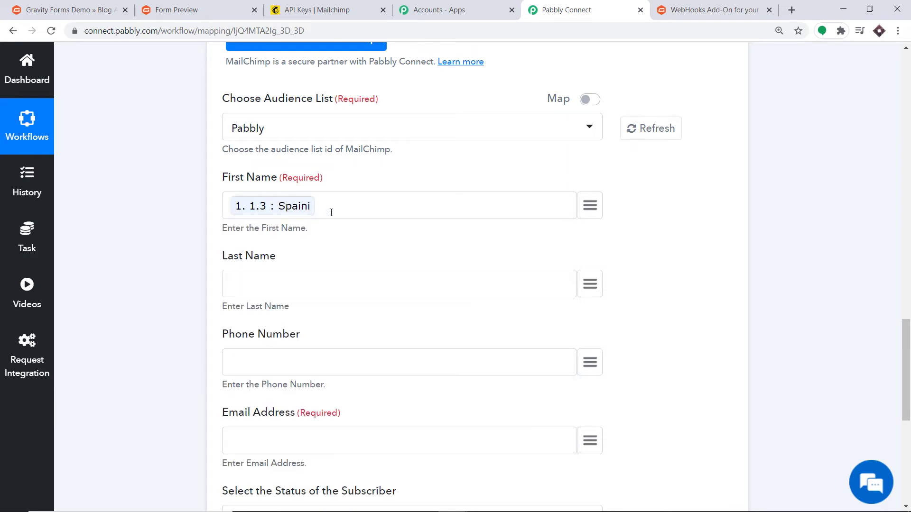
scroll(363, 223, down, 2)
click(592, 165)
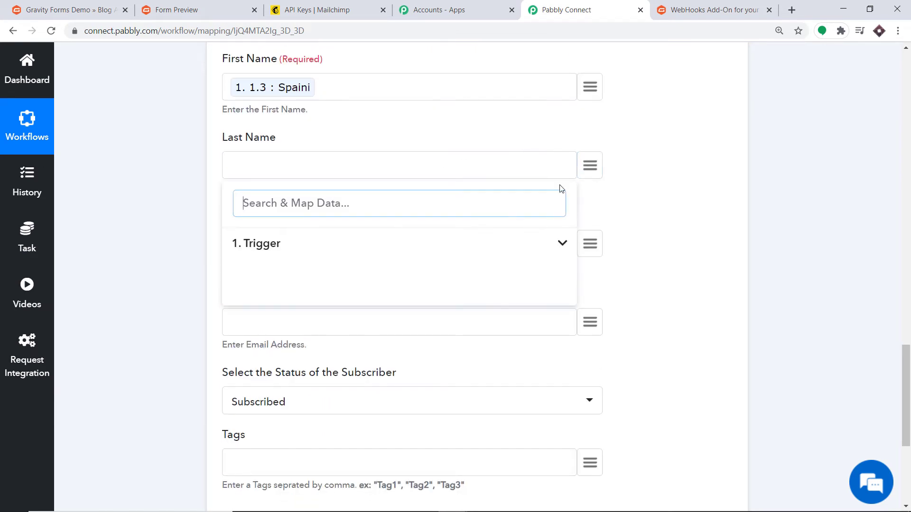
click(285, 245)
scroll(351, 284, down, 2)
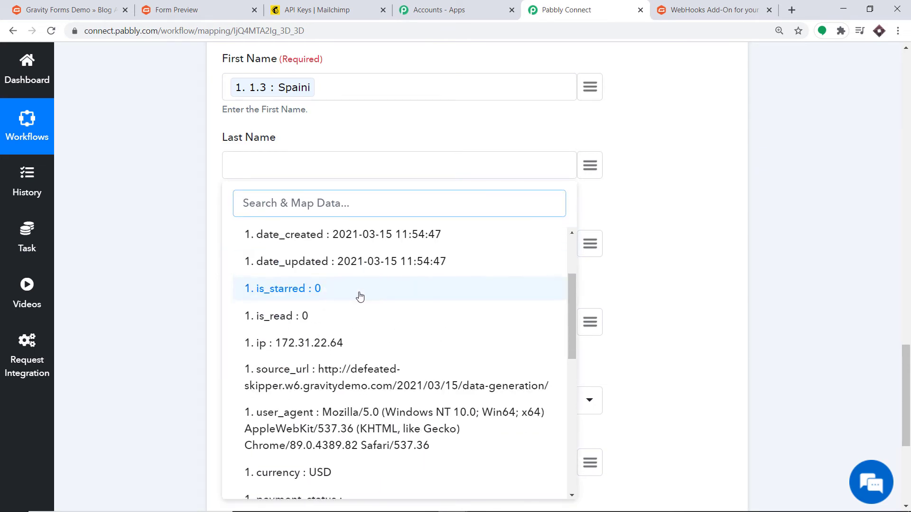
scroll(360, 297, down, 8)
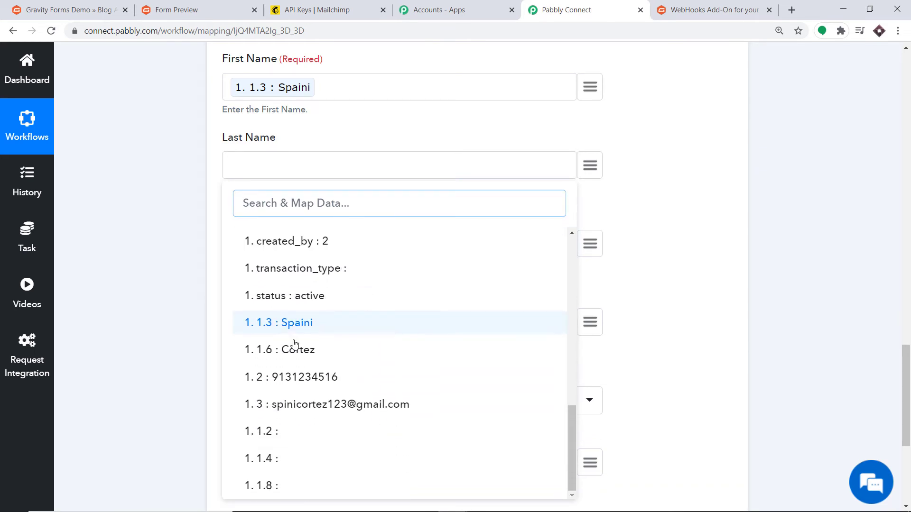
click(294, 343)
scroll(392, 244, down, 1)
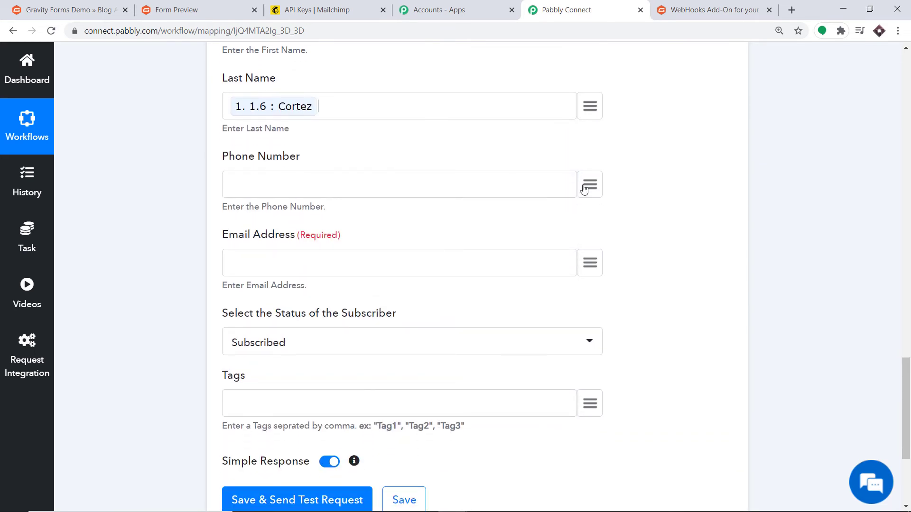
- Map the trigger's submitted phone number and email into Phone Number and Email Address
click(584, 190)
click(312, 260)
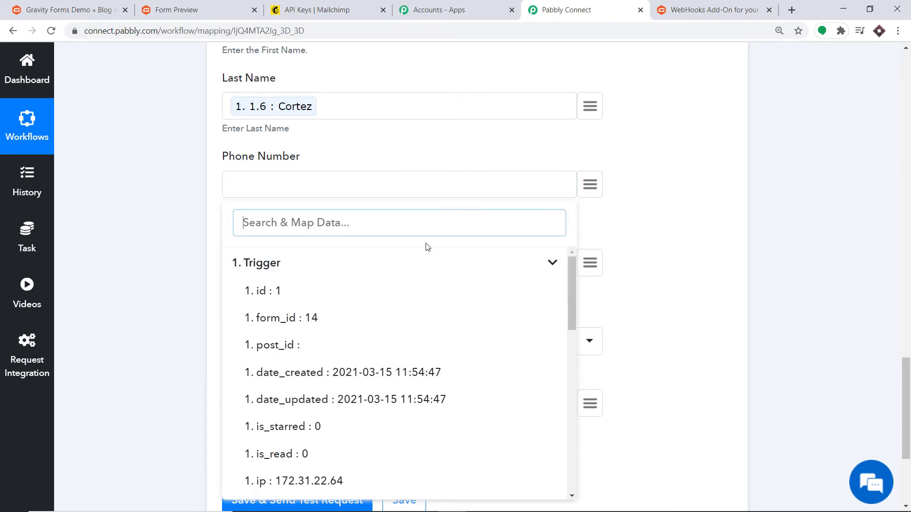
scroll(416, 280, down, 10)
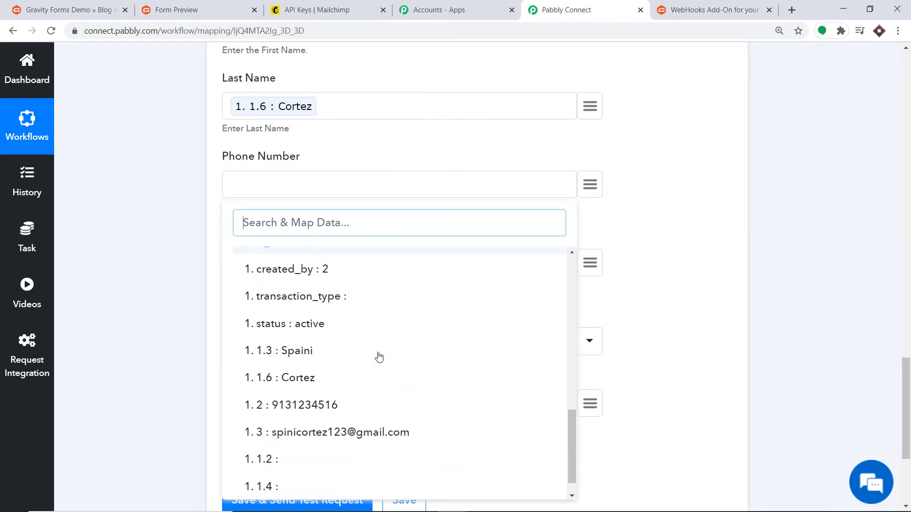
scroll(379, 357, down, 1)
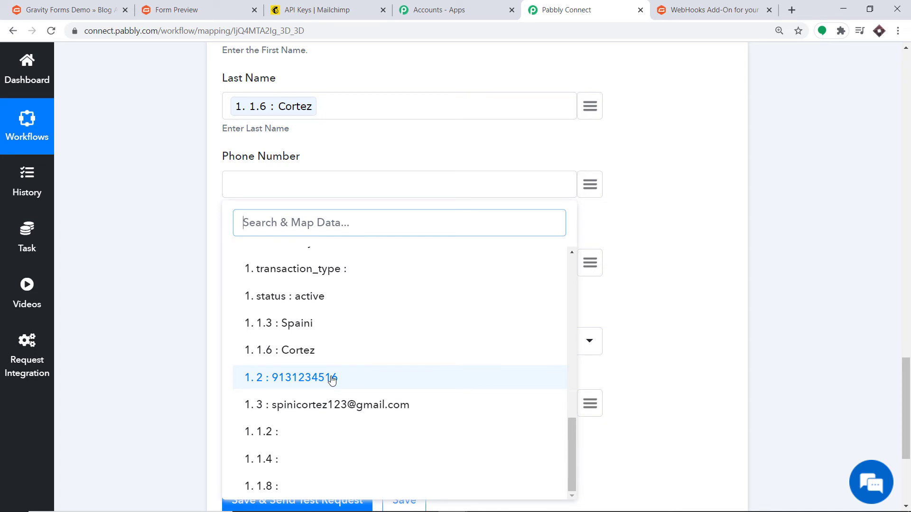
click(330, 378)
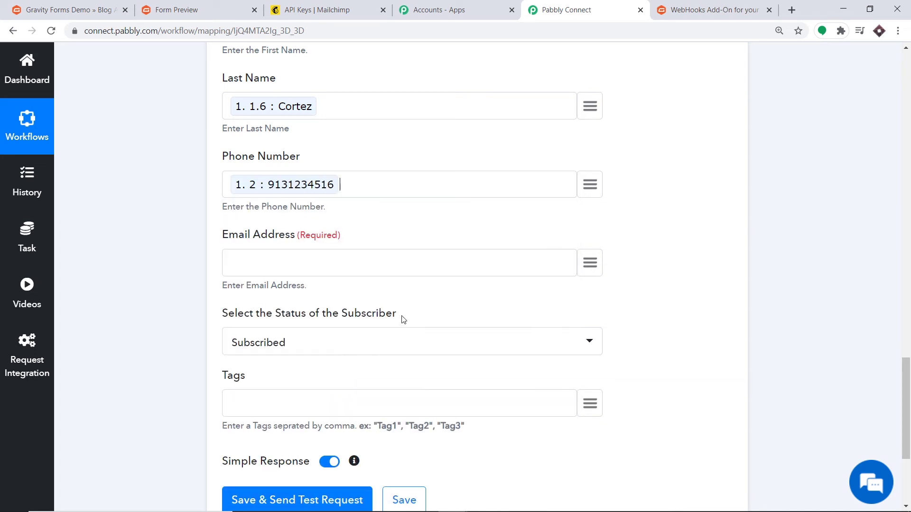
click(590, 263)
click(258, 343)
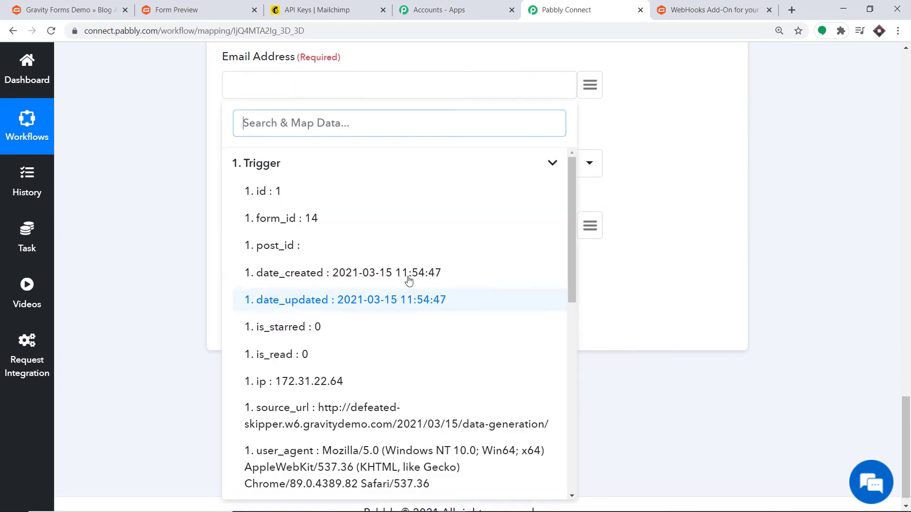
scroll(361, 284, down, 6)
scroll(336, 340, down, 3)
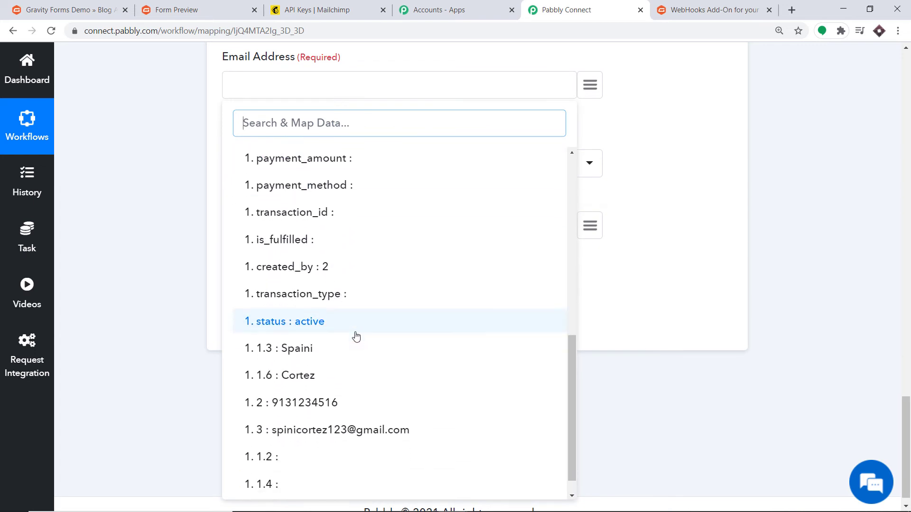
click(312, 407)
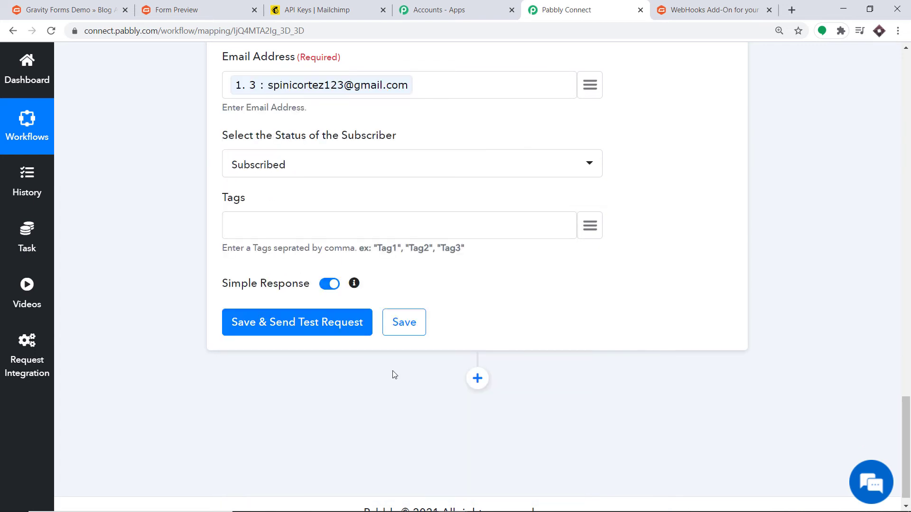
scroll(392, 372, up, 3)
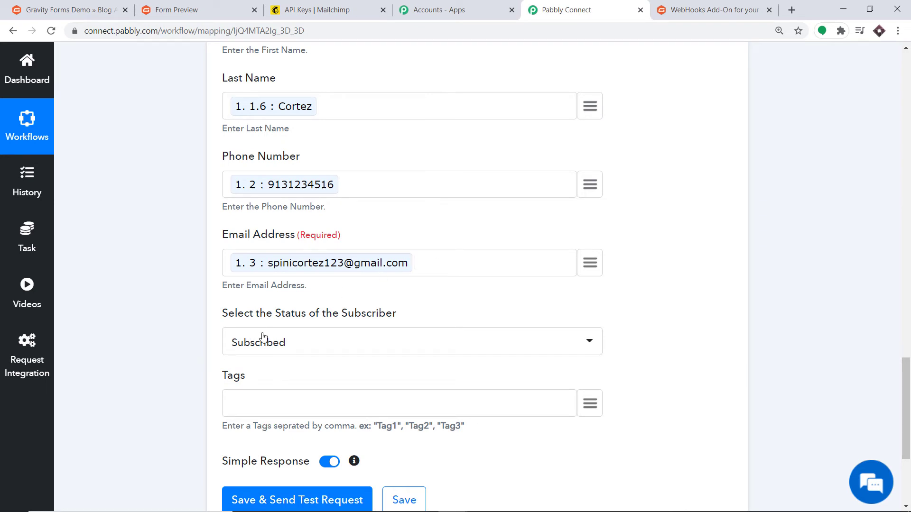
- Keep the subscriber status set to Subscribed
click(281, 342)
scroll(308, 223, down, 1)
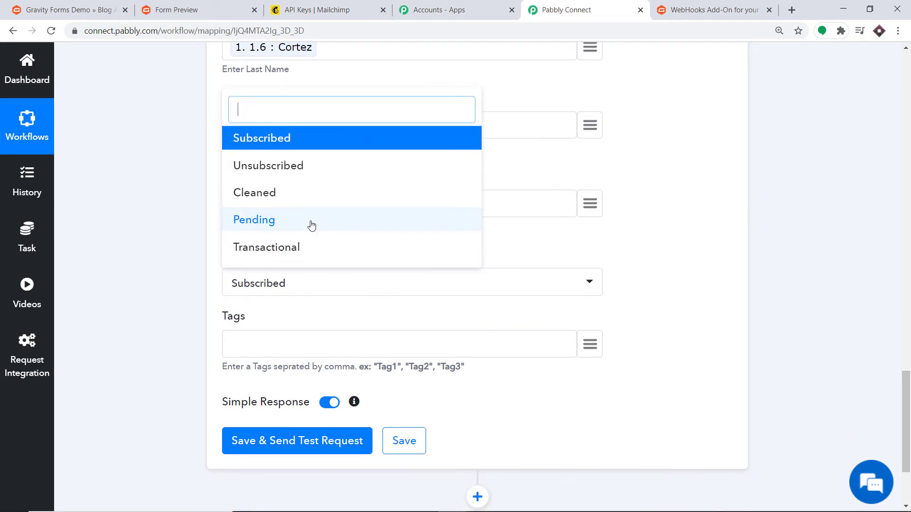
click(280, 147)
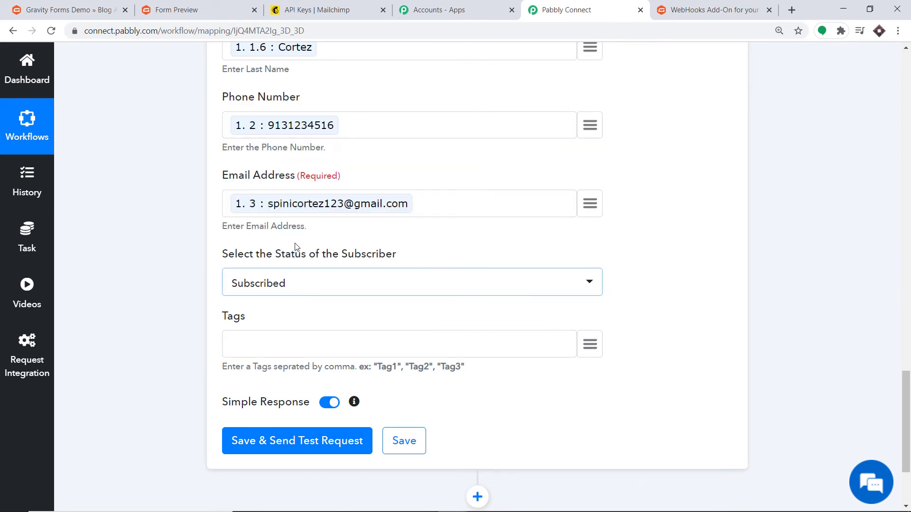
scroll(336, 238, down, 1)
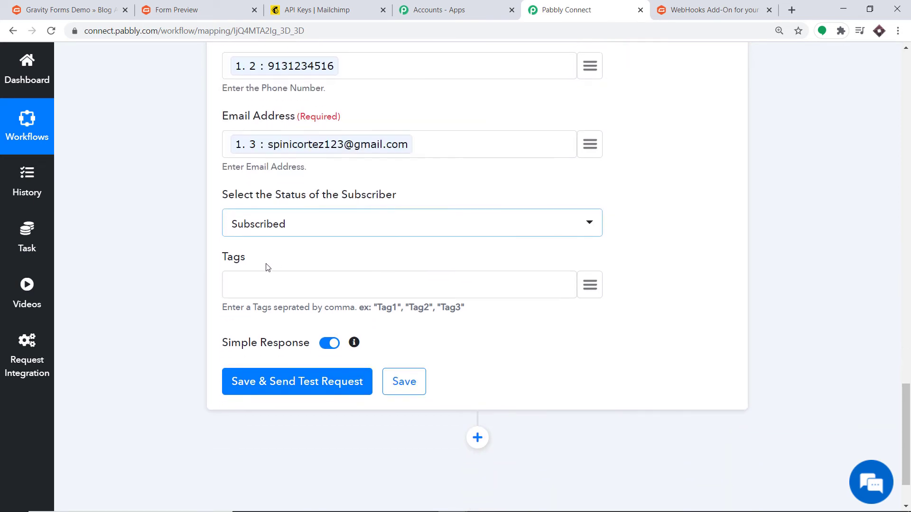
- Tag new members with "Gravity Forms"
click(255, 296)
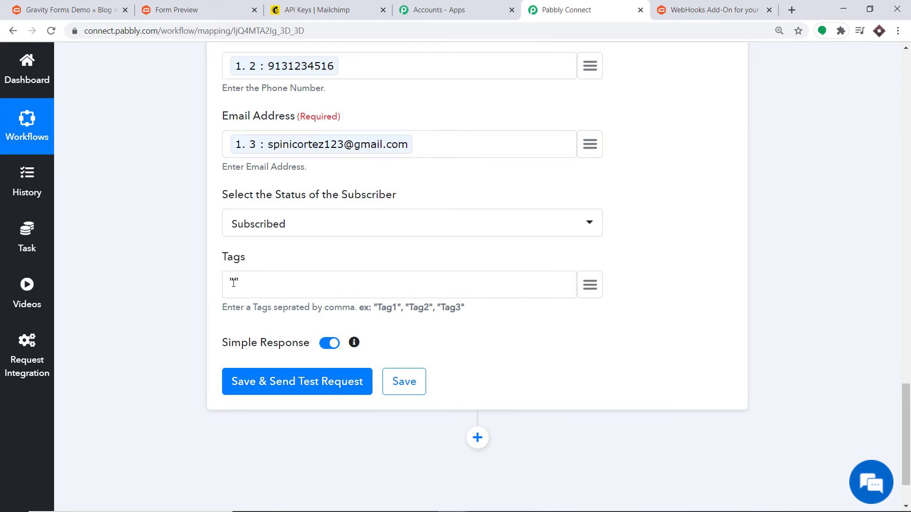
text(Gravity Forms)
scroll(306, 261, up, 6)
scroll(335, 189, up, 1)
scroll(322, 238, down, 9)
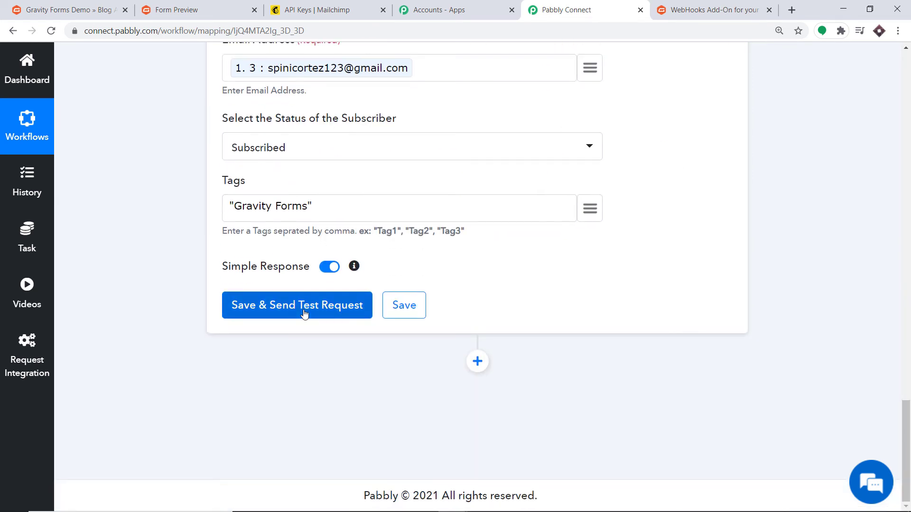
- Save and send a test request, review the subscribed member response, then go to Mailchimp
click(304, 314)
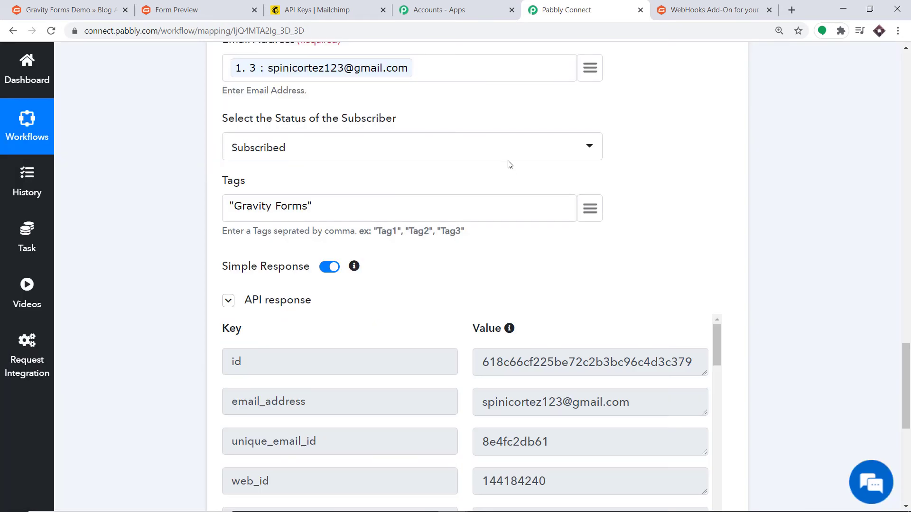
scroll(483, 264, down, 5)
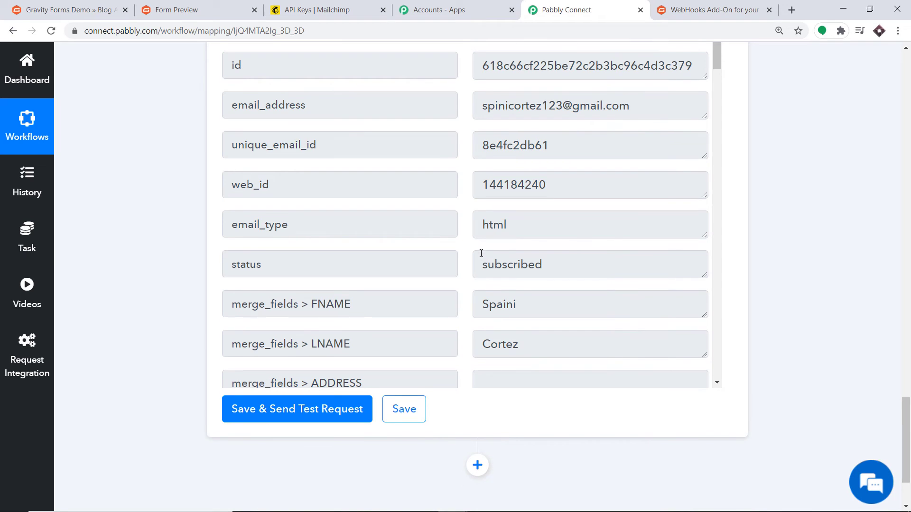
click(313, 8)
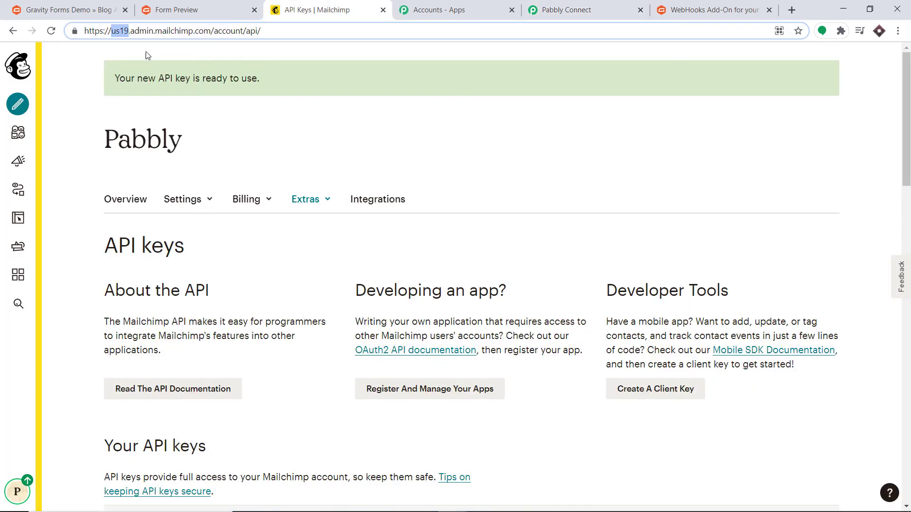
- Open the Pabbly audience's All contacts list to find the new test subscriber
click(10, 133)
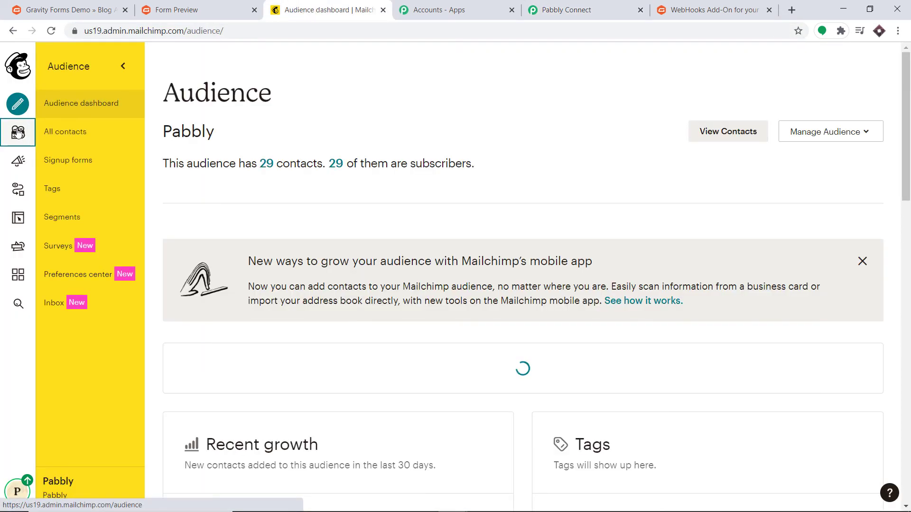
click(64, 135)
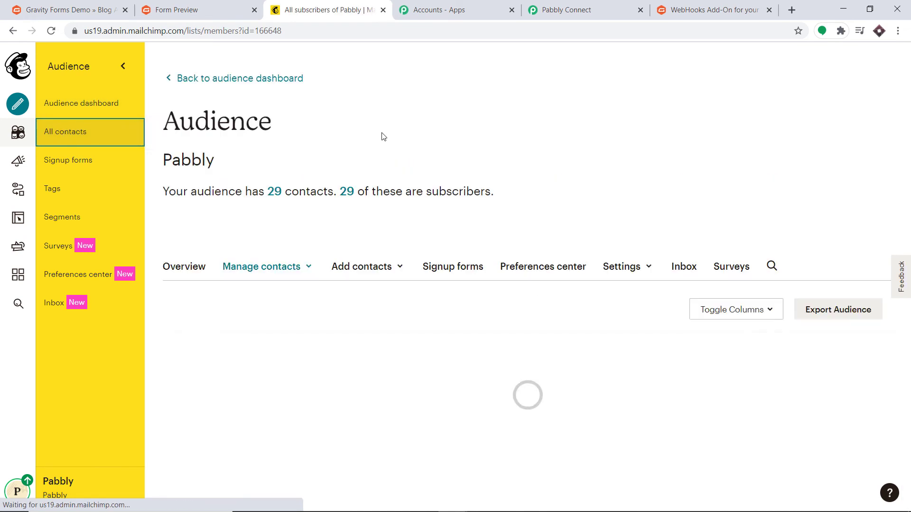
scroll(386, 136, down, 3)
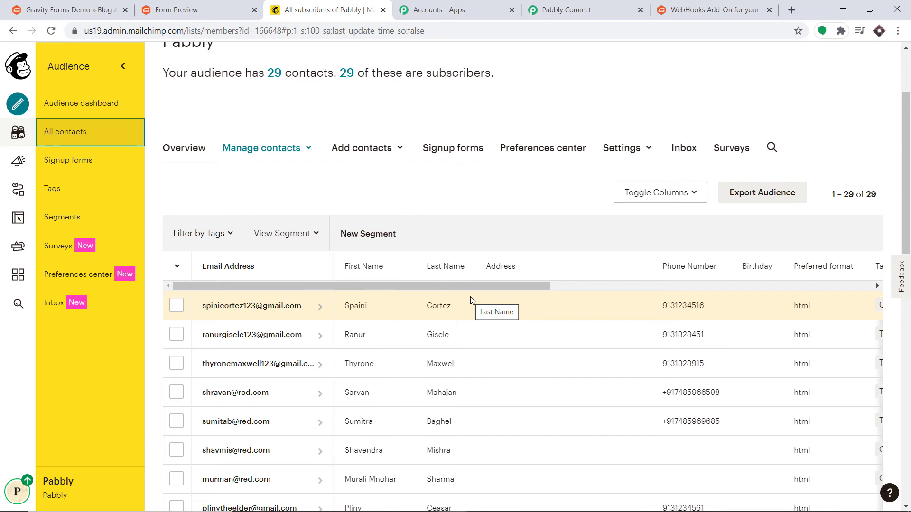
click(564, 11)
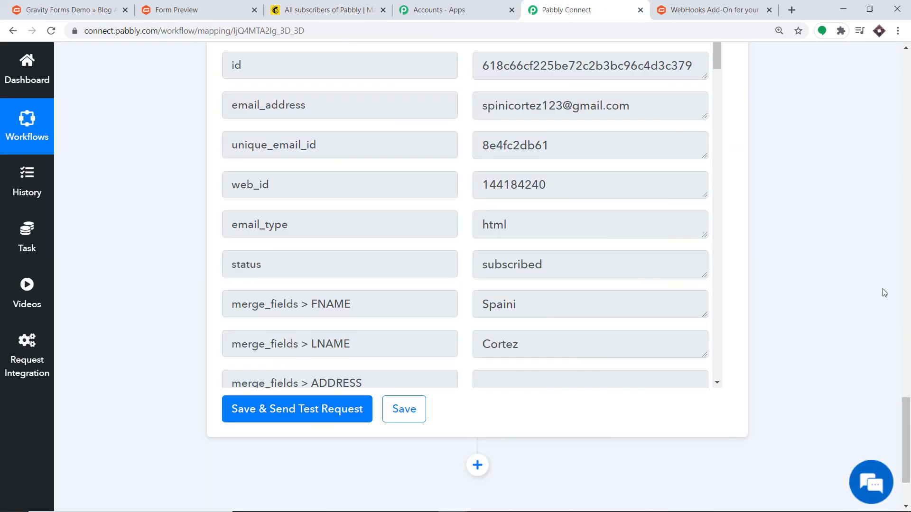
- Collapse the MailChimp action and Gravity Forms trigger cards into the workflow overview
click(907, 302)
click(908, 304)
drag(910, 325, 910, 285)
click(412, 278)
click(907, 223)
drag(907, 223, 908, 120)
click(551, 137)
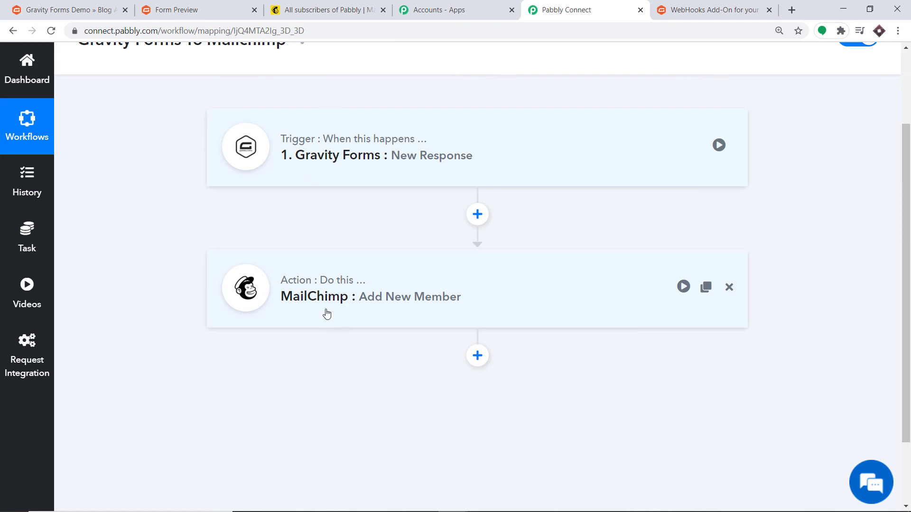
click(149, 5)
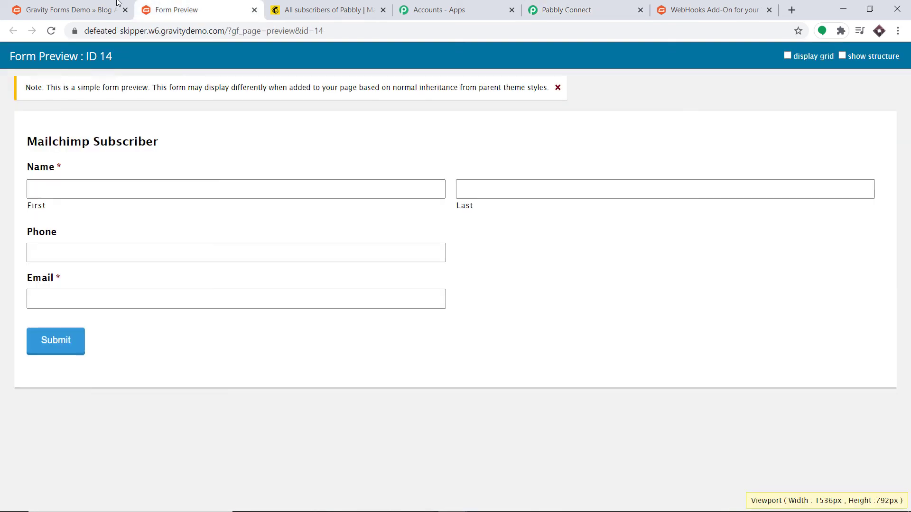
- Open the Data Generation post from the WordPress All Posts list
click(83, 6)
scroll(284, 175, up, 4)
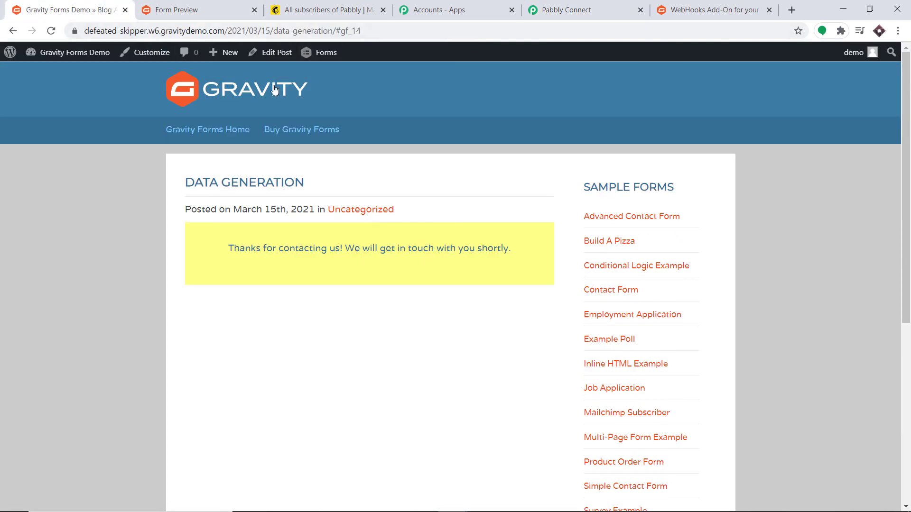
click(55, 53)
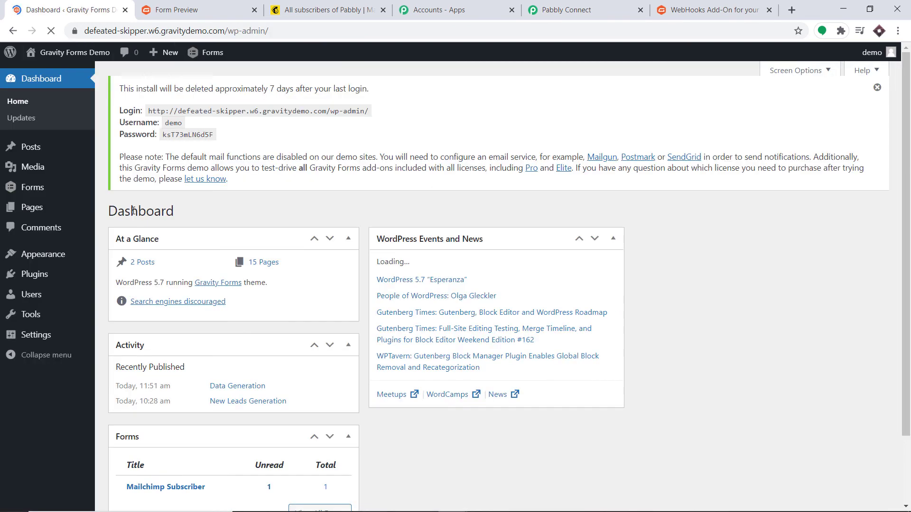
mouse_move(28, 149)
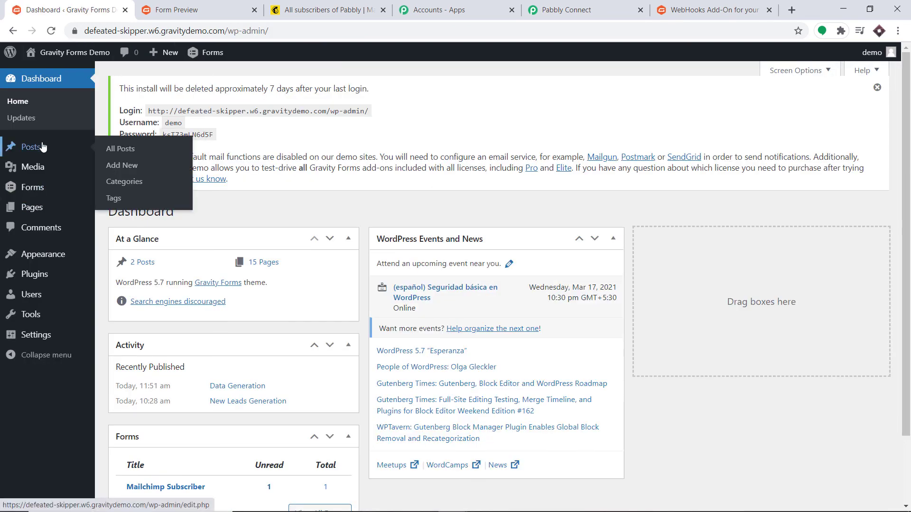
click(118, 149)
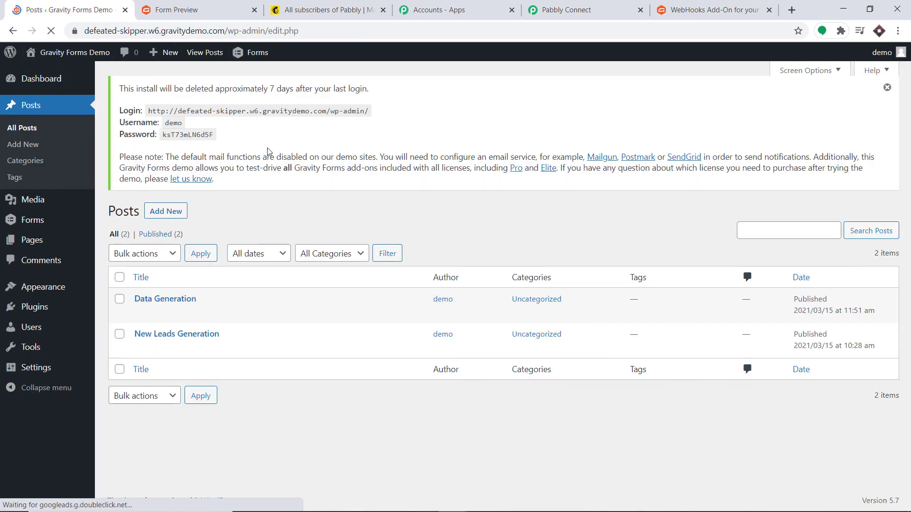
mouse_move(209, 350)
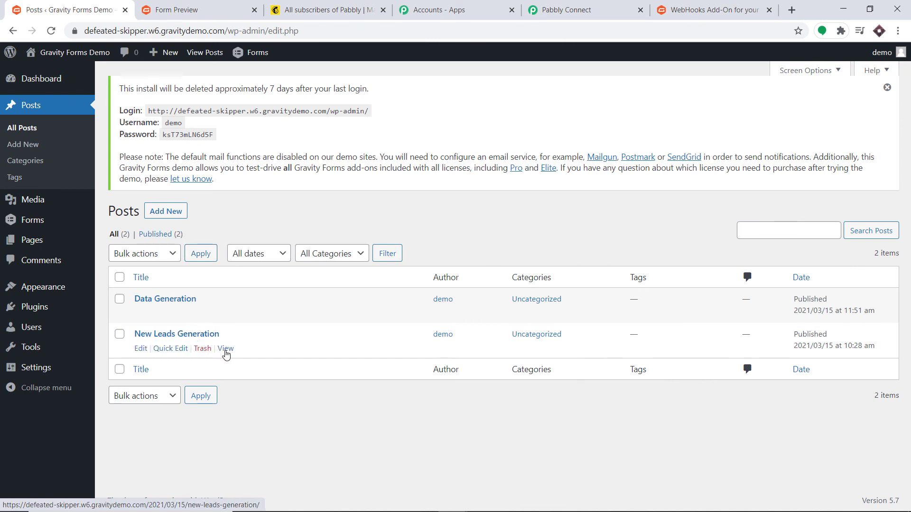
click(226, 314)
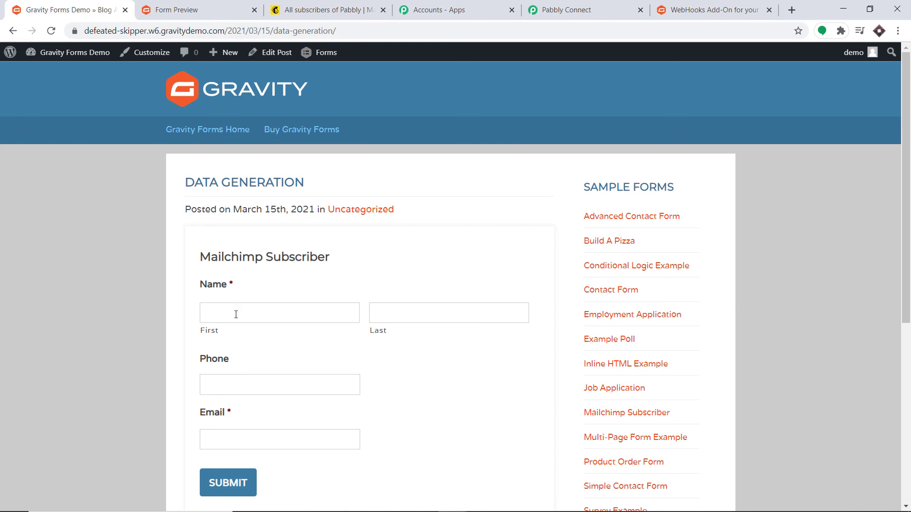
- Fill in a saved name, a new phone number and altered email, then submit
click(235, 314)
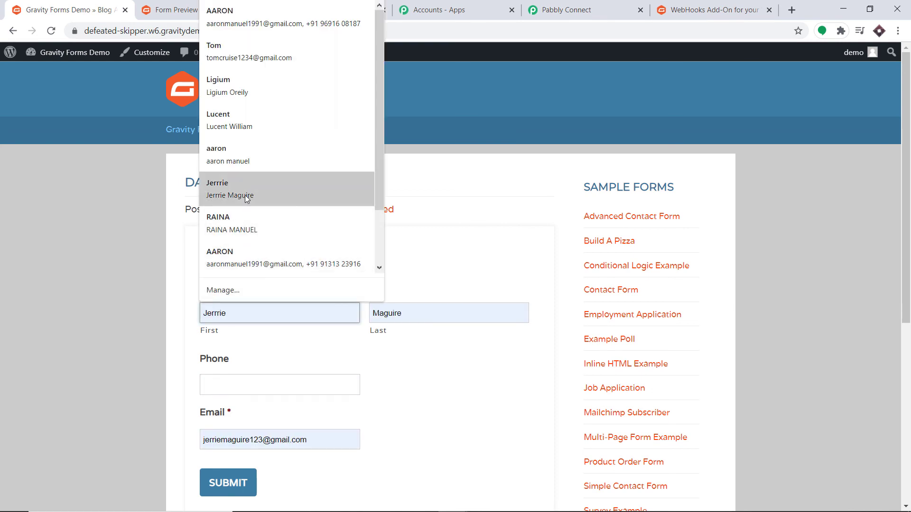
click(246, 196)
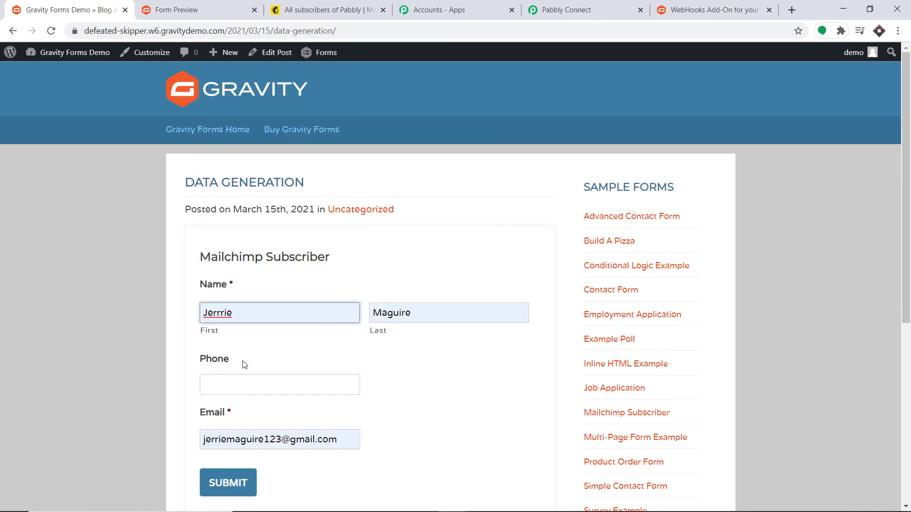
click(215, 386)
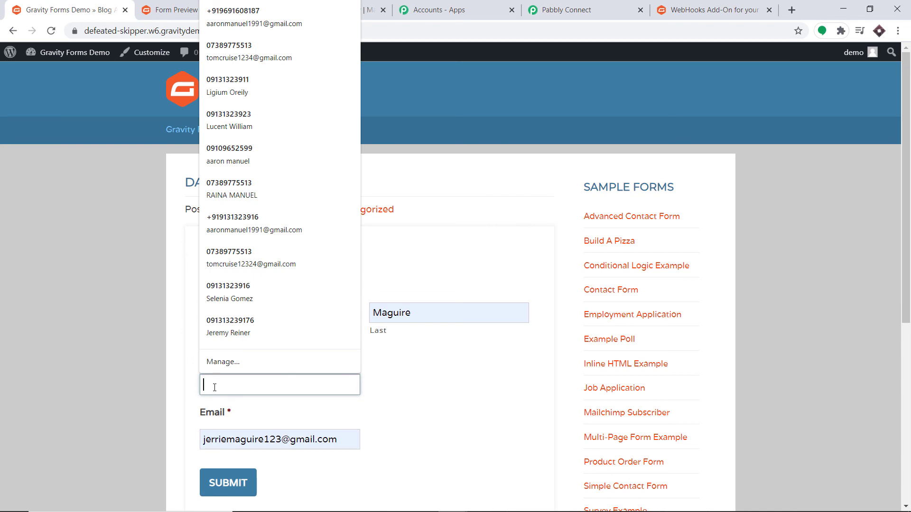
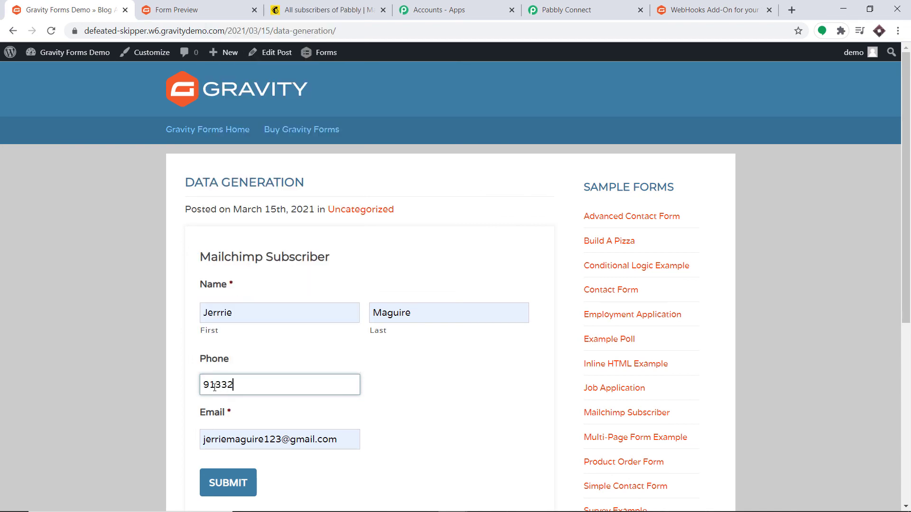
click(271, 435)
text(3)
scroll(313, 433, down, 3)
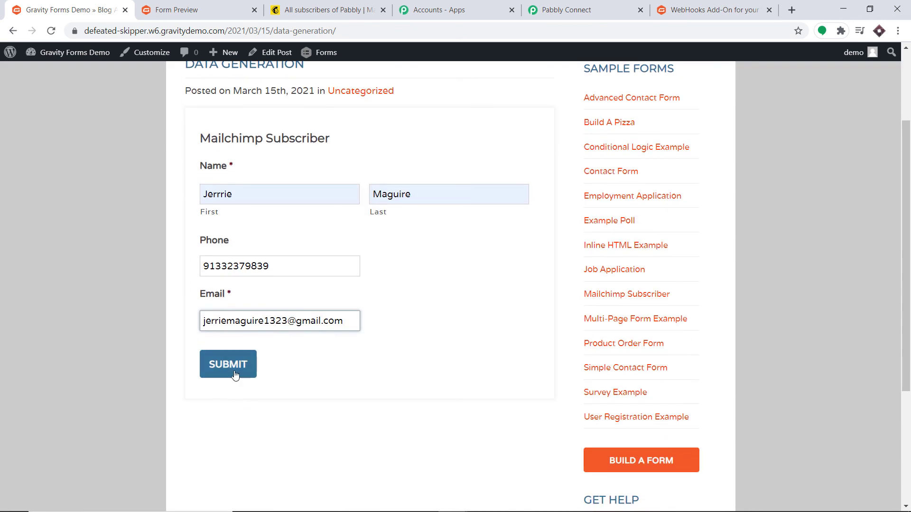
click(234, 369)
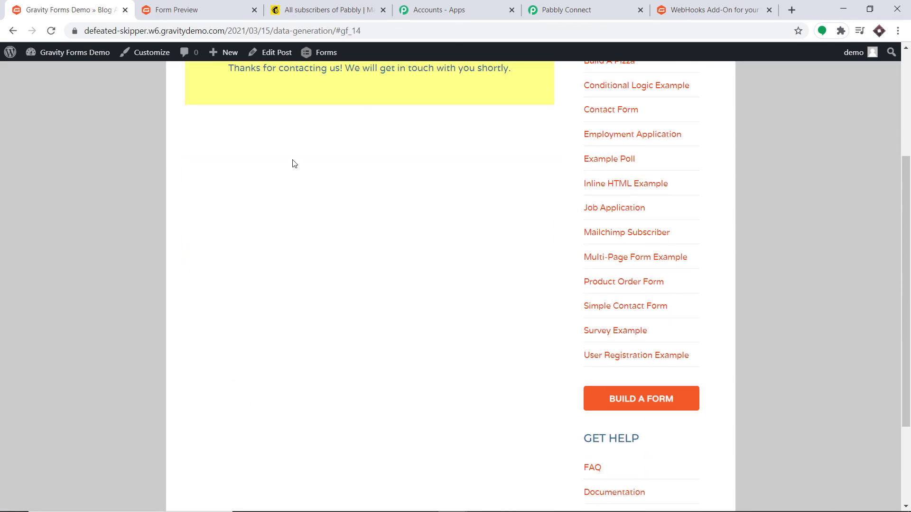
scroll(290, 163, up, 1)
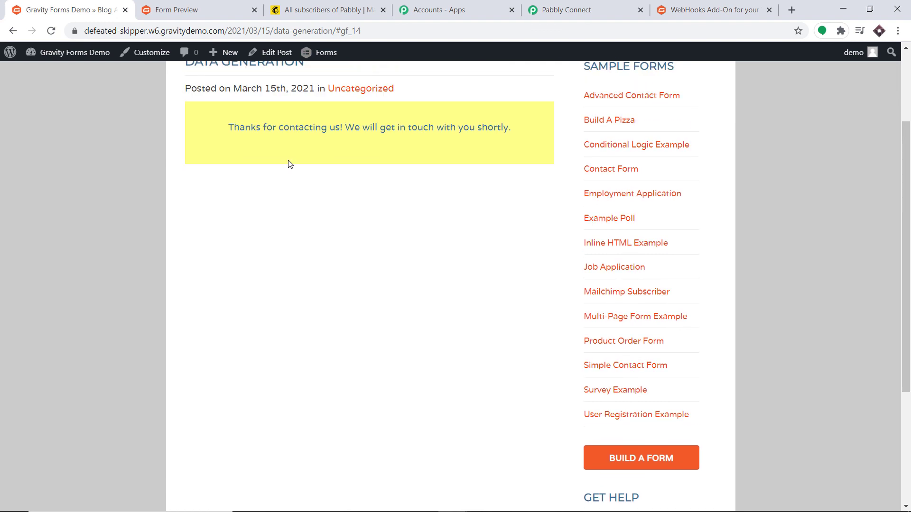
- Reload the Mailchimp Pabbly audience list to show the newly submitted subscriber at the top
click(321, 12)
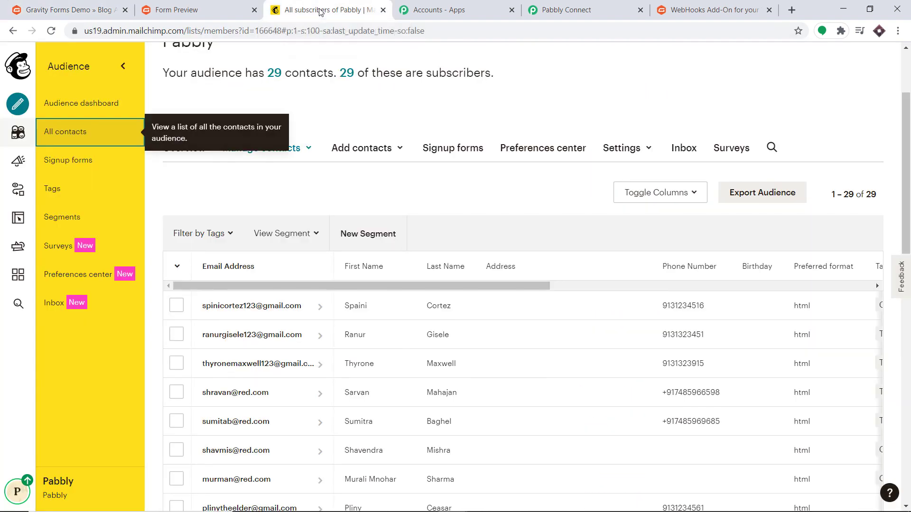
click(51, 30)
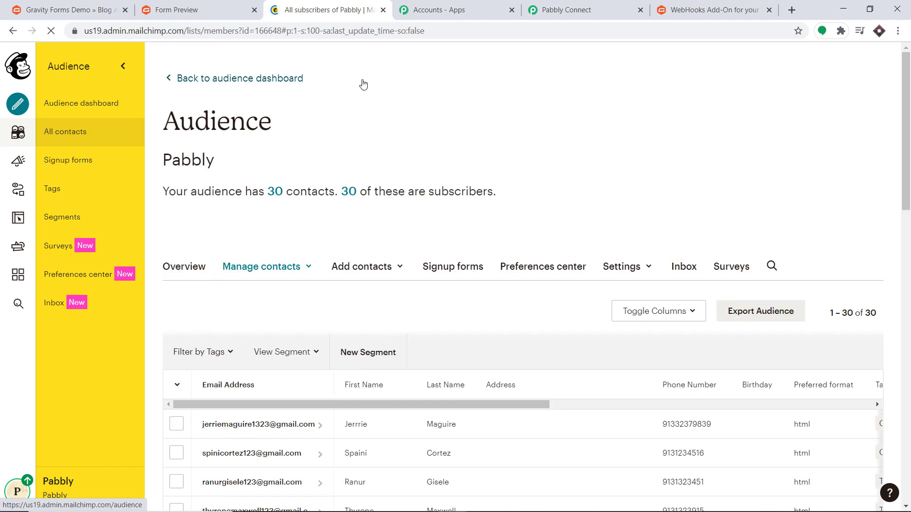
scroll(346, 211, down, 2)
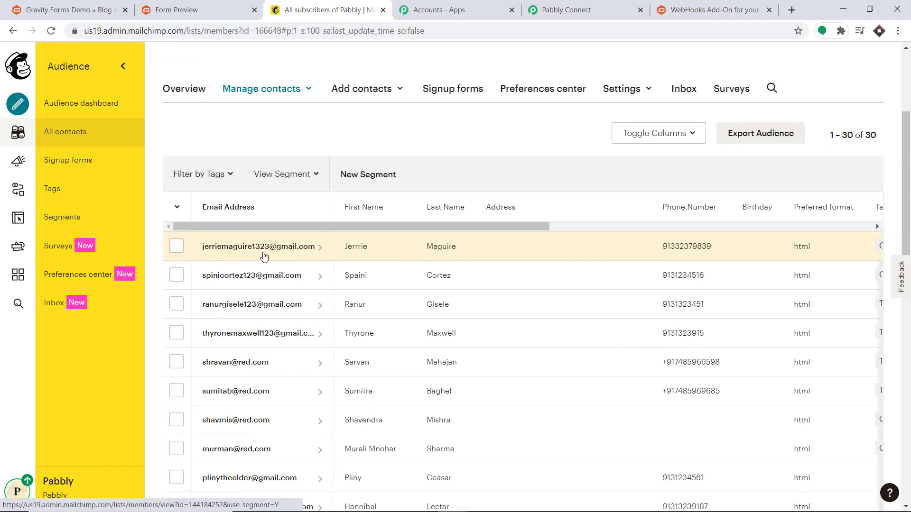